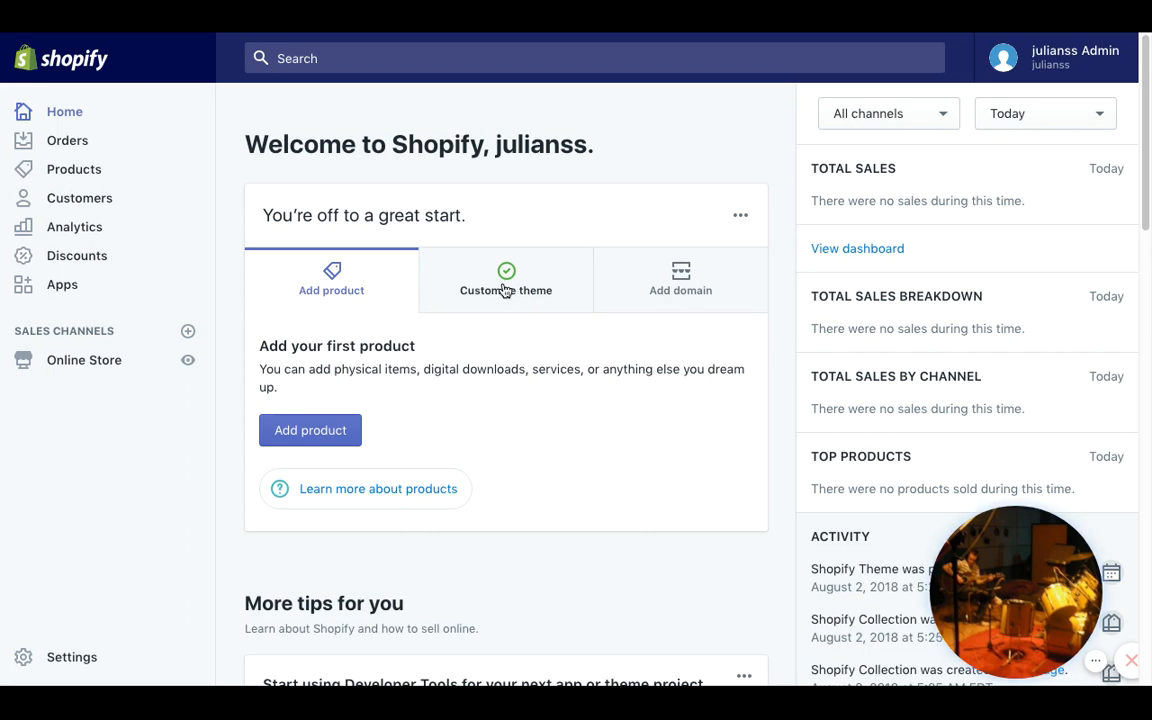
- Open the Debut theme for customization and look through the home page preview
{"action": "left_click", "coordinate": [506, 291]}
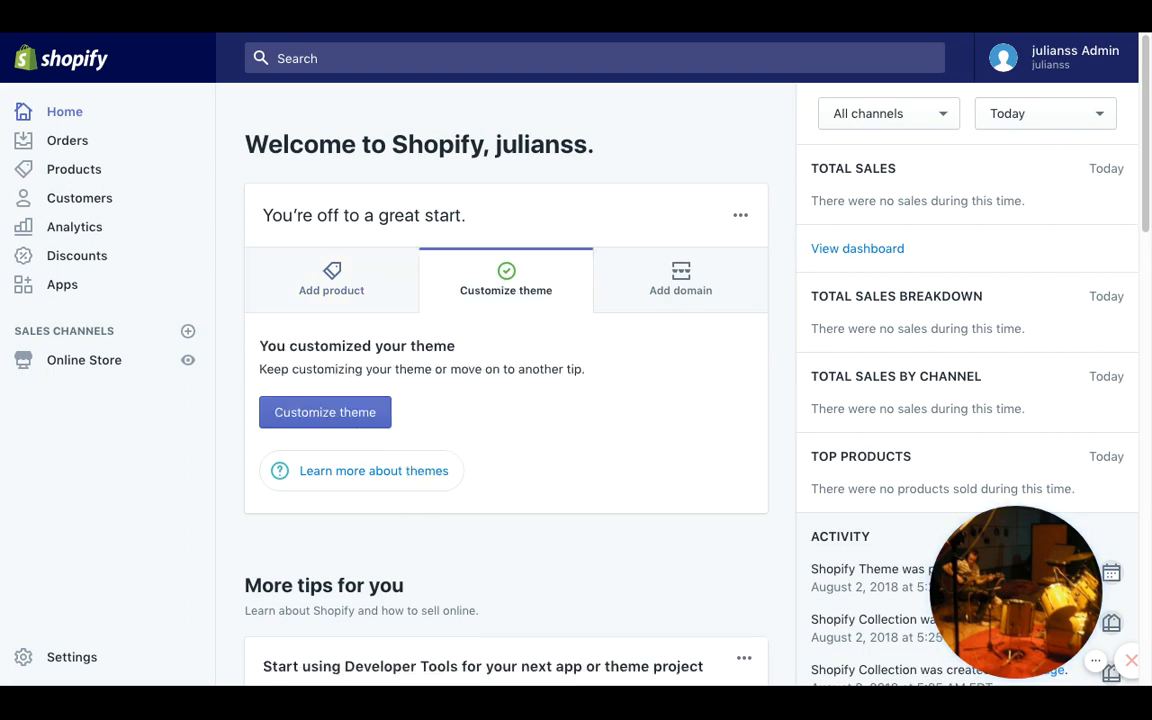
{"action": "left_click", "coordinate": [355, 419]}
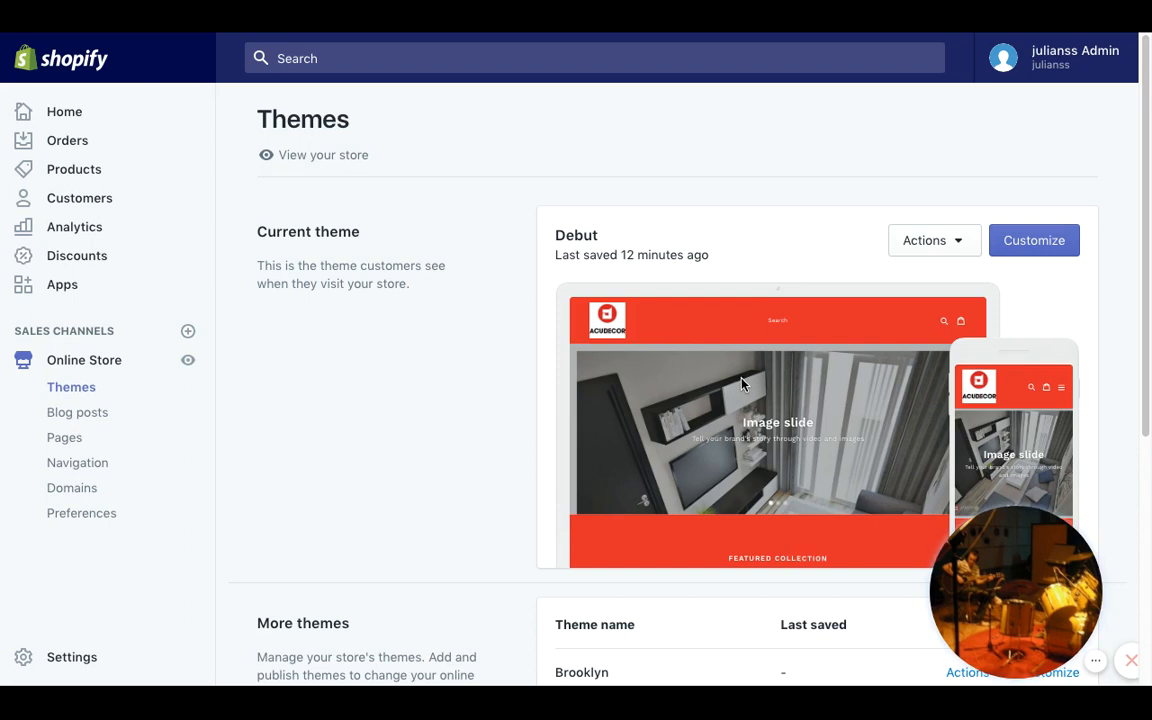
{"action": "left_click", "coordinate": [1033, 250]}
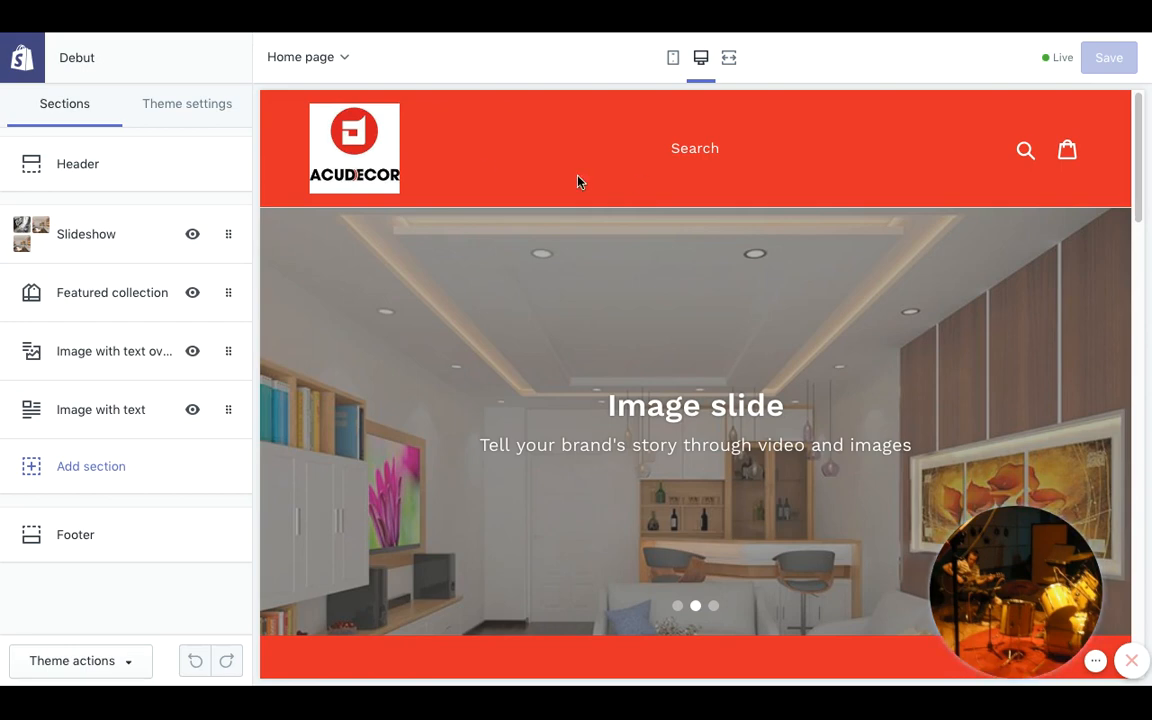
{"action": "scroll", "coordinate": [674, 188], "scroll_direction": "down", "scroll_amount": 1}
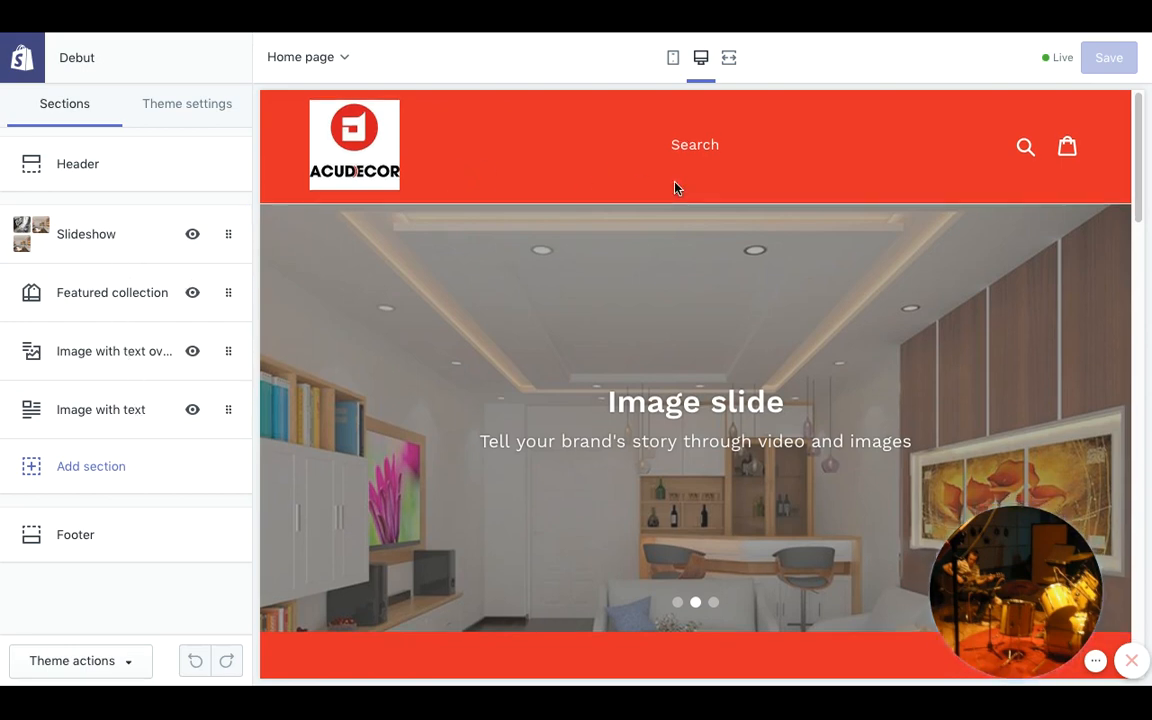
{"action": "scroll", "coordinate": [674, 188], "scroll_direction": "down", "scroll_amount": 15}
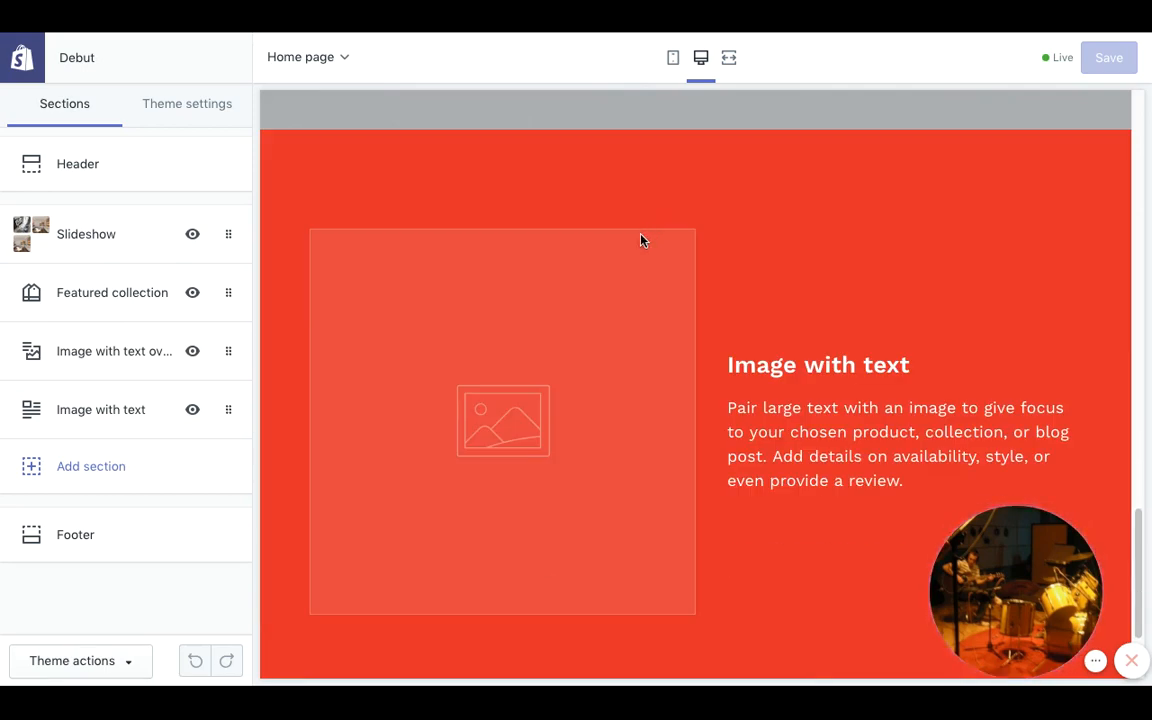
{"action": "scroll", "coordinate": [642, 240], "scroll_direction": "up", "scroll_amount": 20}
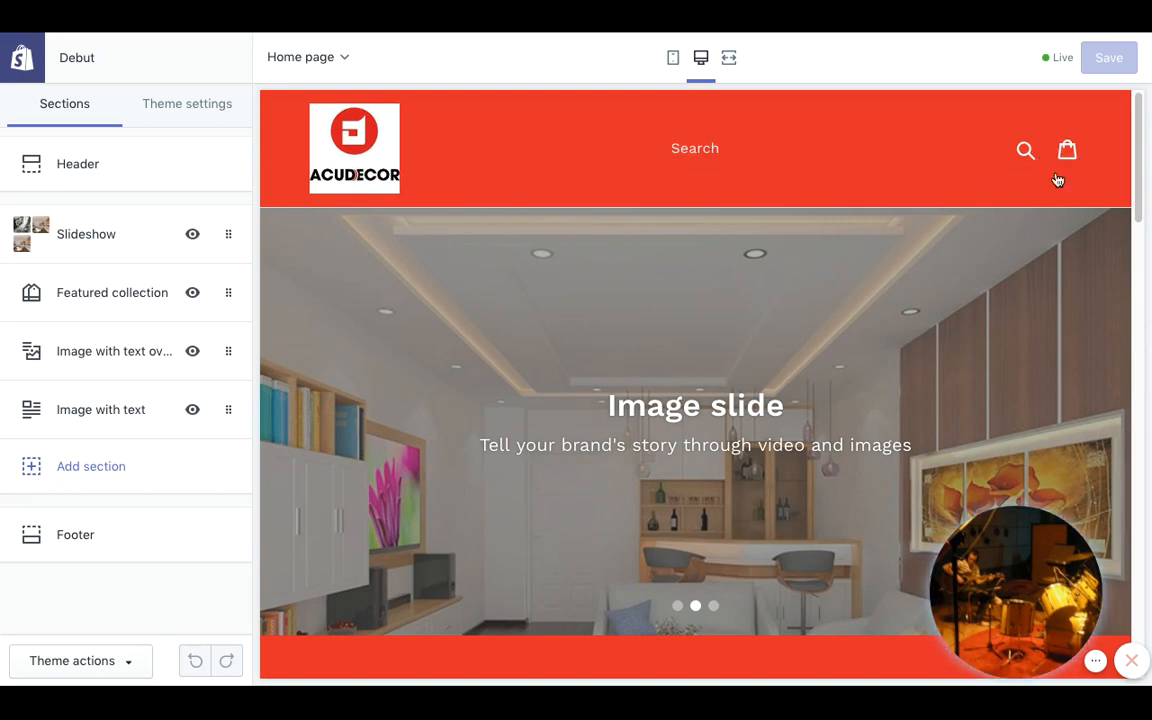
- Open the Header section's settings and review its logo and menu options
{"action": "left_click", "coordinate": [176, 153]}
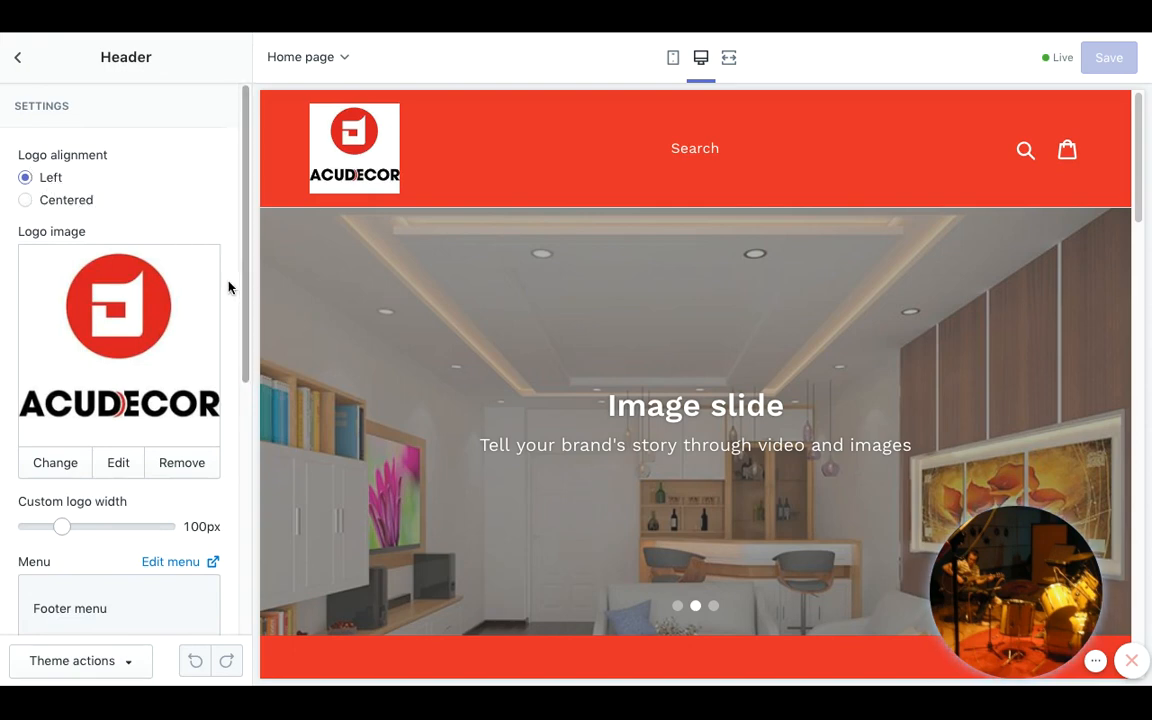
{"action": "scroll", "coordinate": [172, 362], "scroll_direction": "down", "scroll_amount": 2}
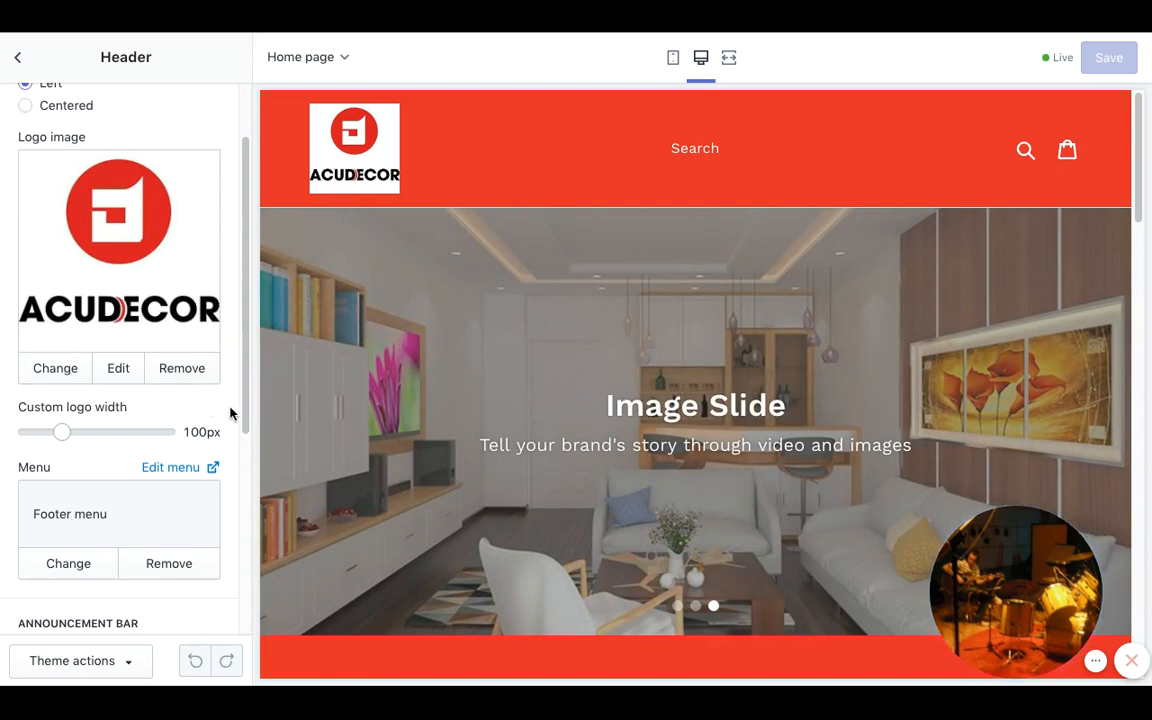
{"action": "scroll", "coordinate": [231, 406], "scroll_direction": "down", "scroll_amount": 1}
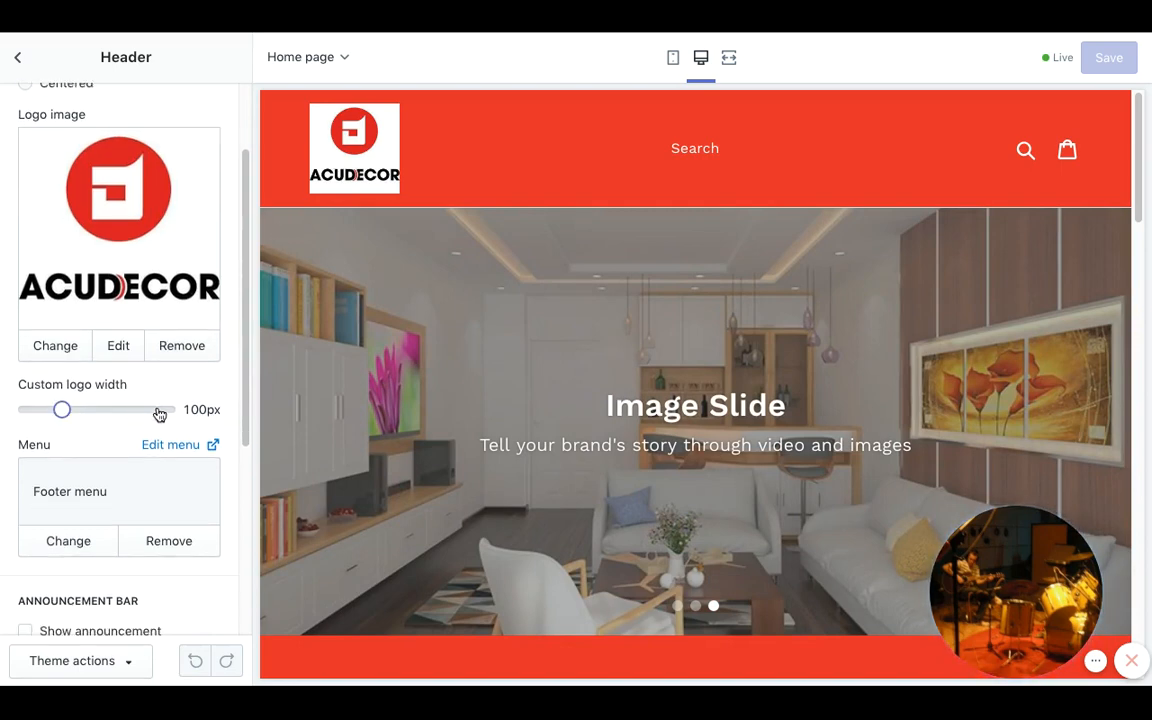
{"action": "scroll", "coordinate": [89, 524], "scroll_direction": "down", "scroll_amount": 2}
- Try Header Menu, Main menu and MAin Menu 2 as the header's menu, cancel the selection and return to the sections list
{"action": "left_click", "coordinate": [85, 490]}
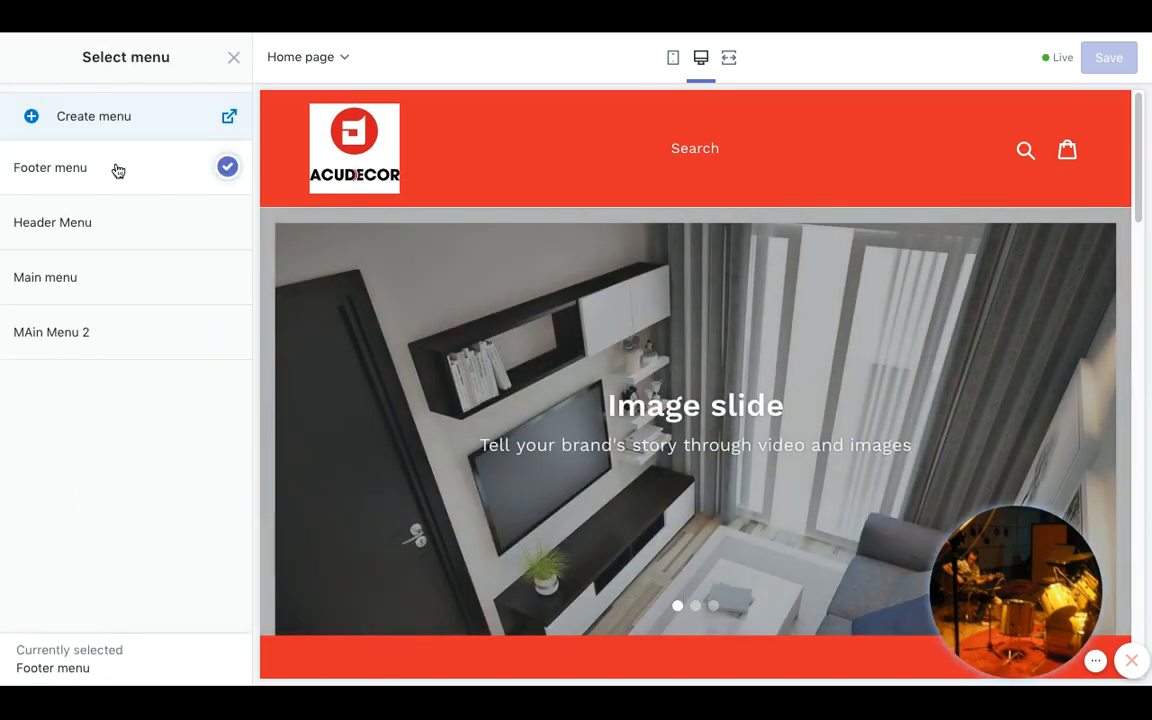
{"action": "left_click", "coordinate": [227, 222]}
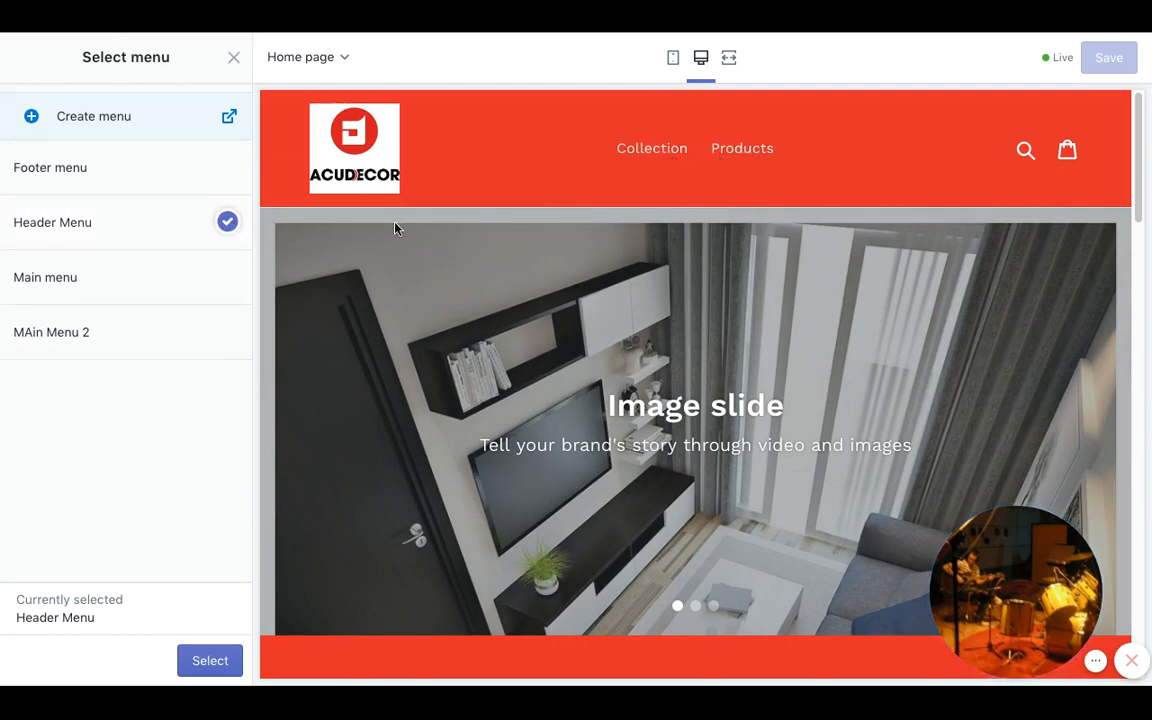
{"action": "left_click", "coordinate": [226, 277]}
{"action": "left_click", "coordinate": [226, 331]}
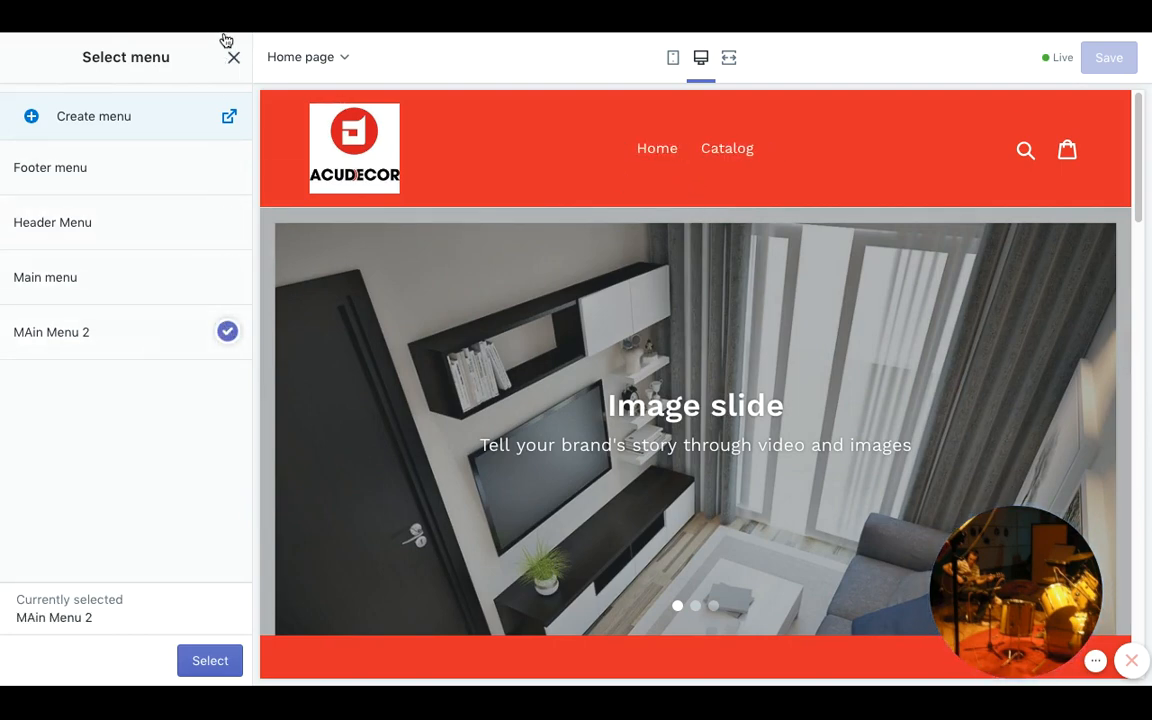
{"action": "left_click", "coordinate": [234, 60]}
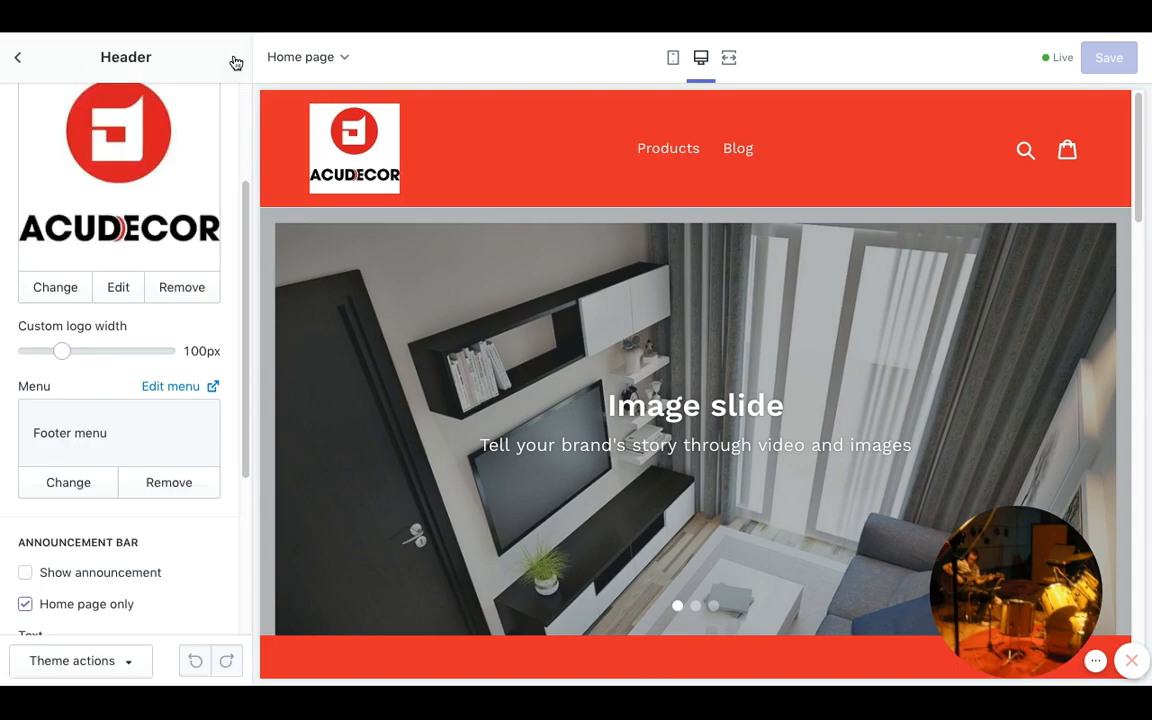
{"action": "left_click", "coordinate": [17, 62]}
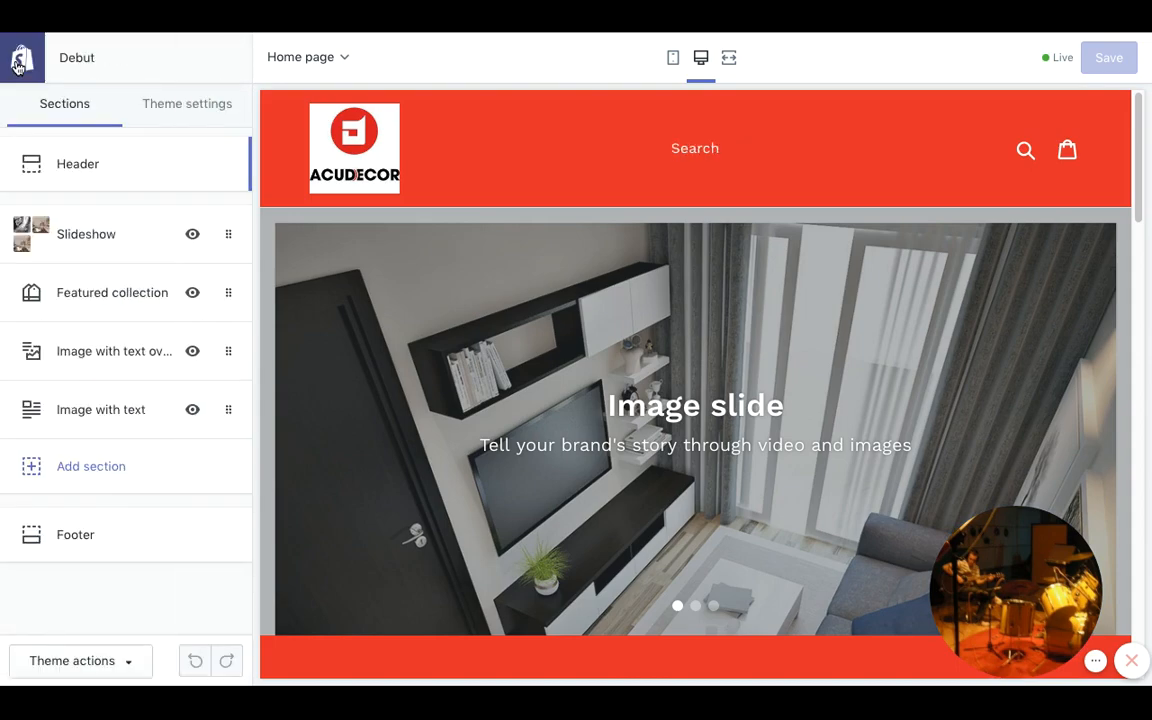
- Set the Slideshow section's height to Large and its text size to Large
{"action": "left_click", "coordinate": [104, 249]}
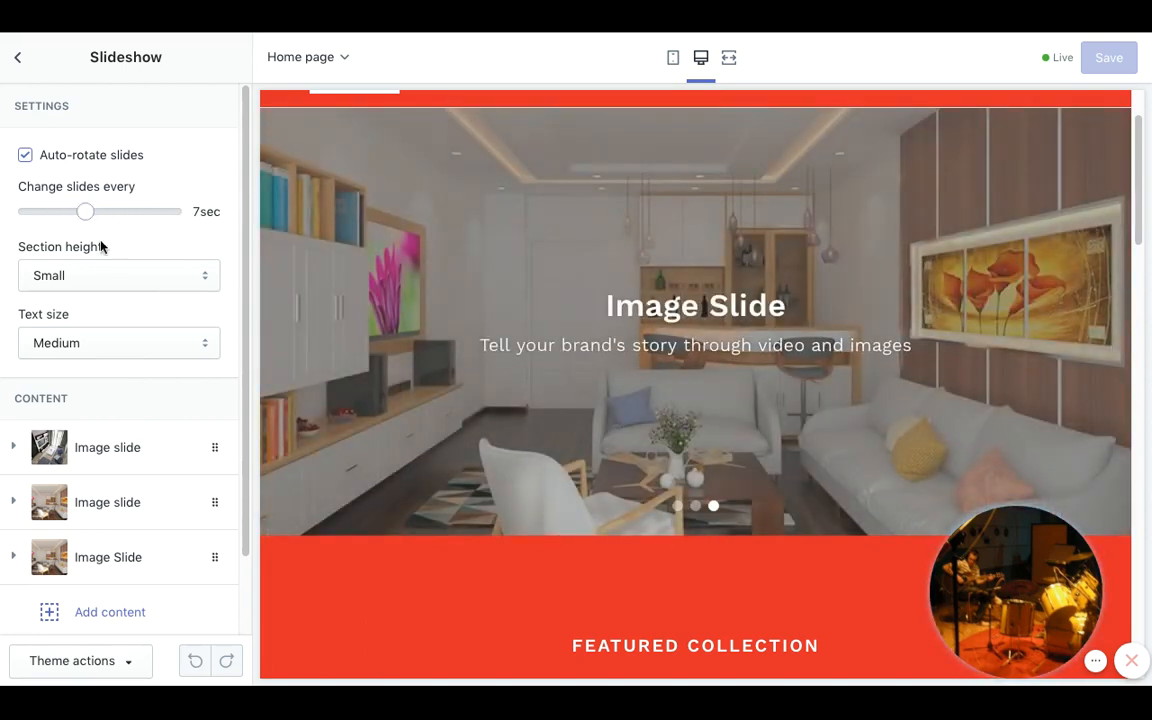
{"action": "left_click", "coordinate": [206, 279]}
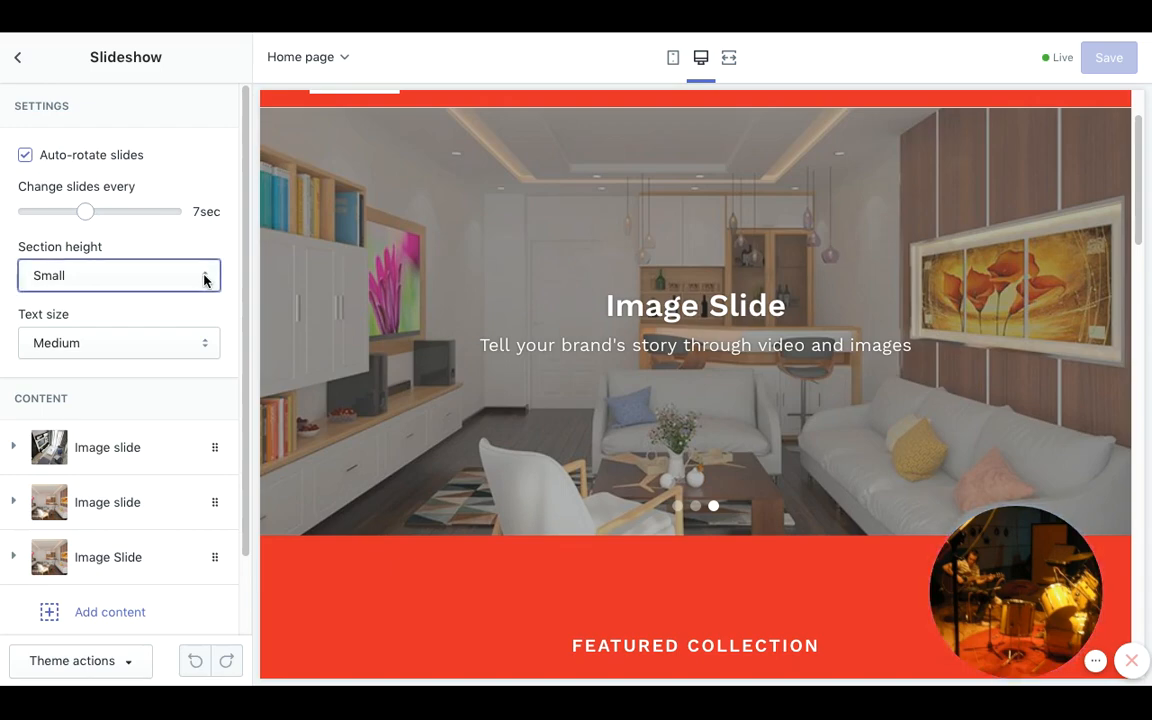
{"action": "left_click", "coordinate": [190, 311]}
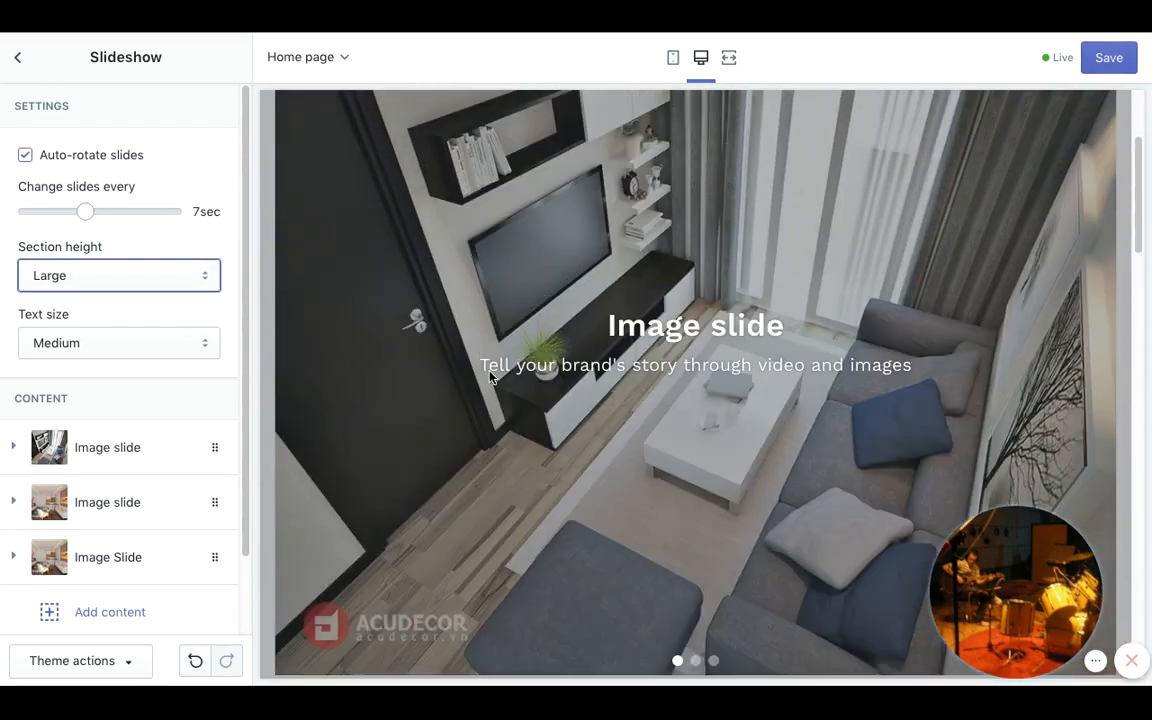
{"action": "left_click", "coordinate": [207, 343]}
{"action": "left_click", "coordinate": [129, 363]}
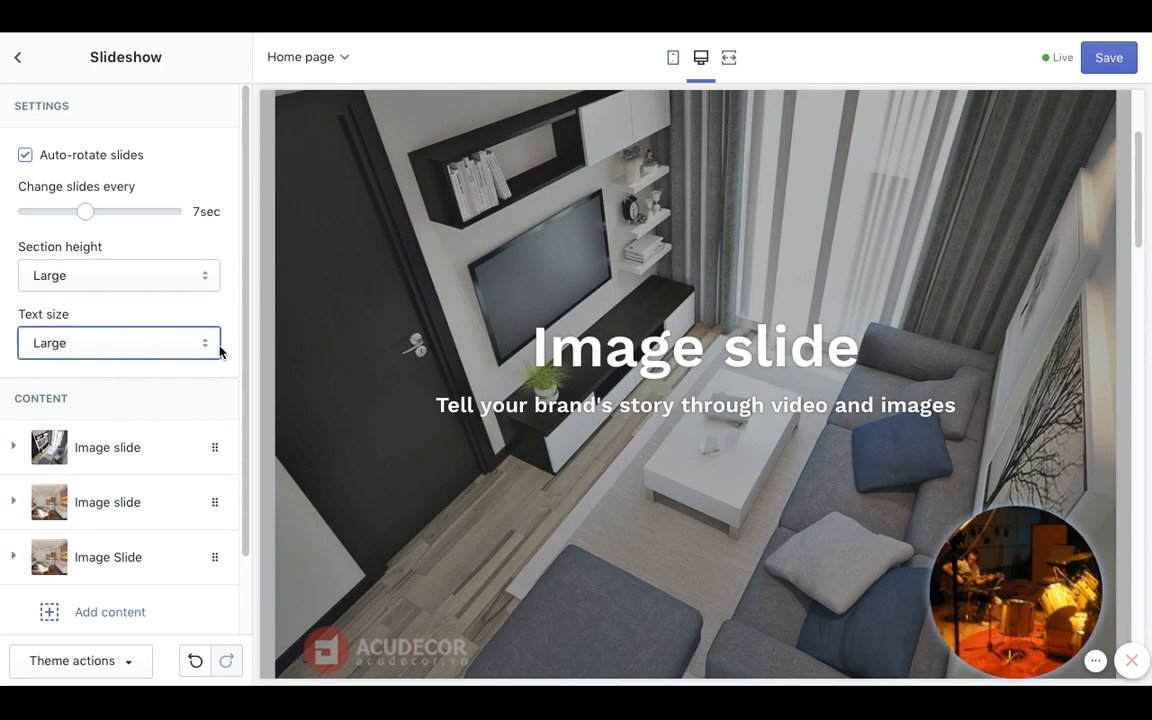
- Expand the first image slide in the slideshow's content to show its image and text settings
{"action": "scroll", "coordinate": [200, 370], "scroll_direction": "down", "scroll_amount": 2}
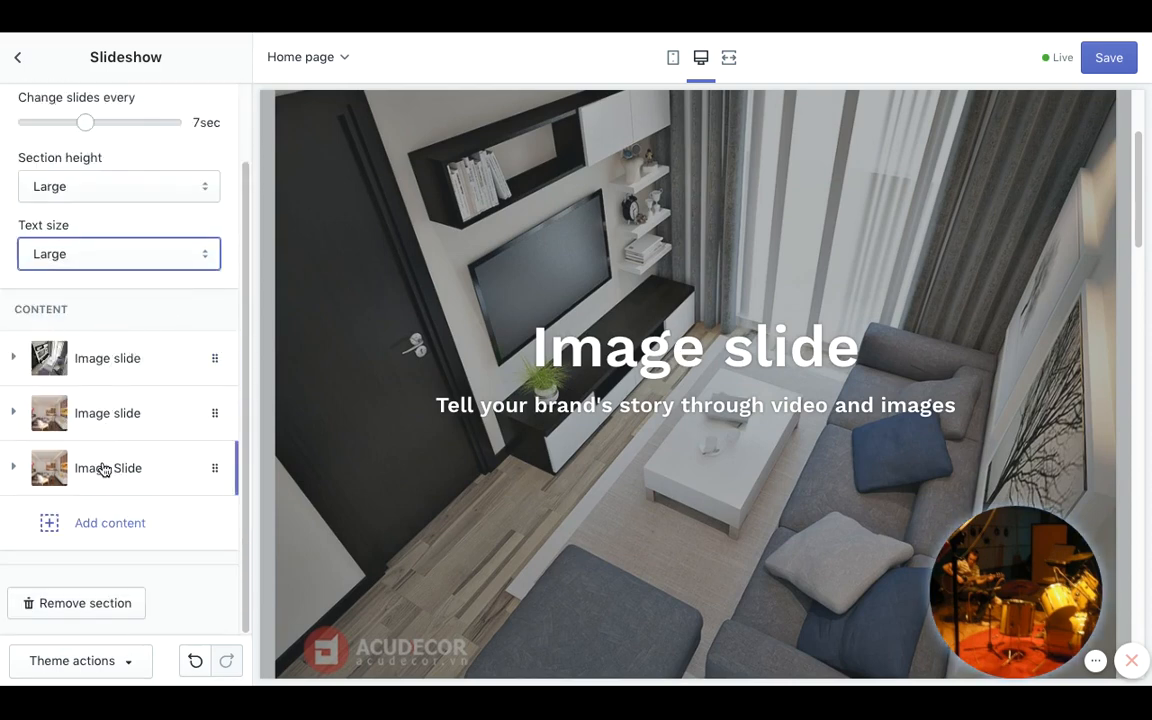
{"action": "left_click", "coordinate": [118, 367]}
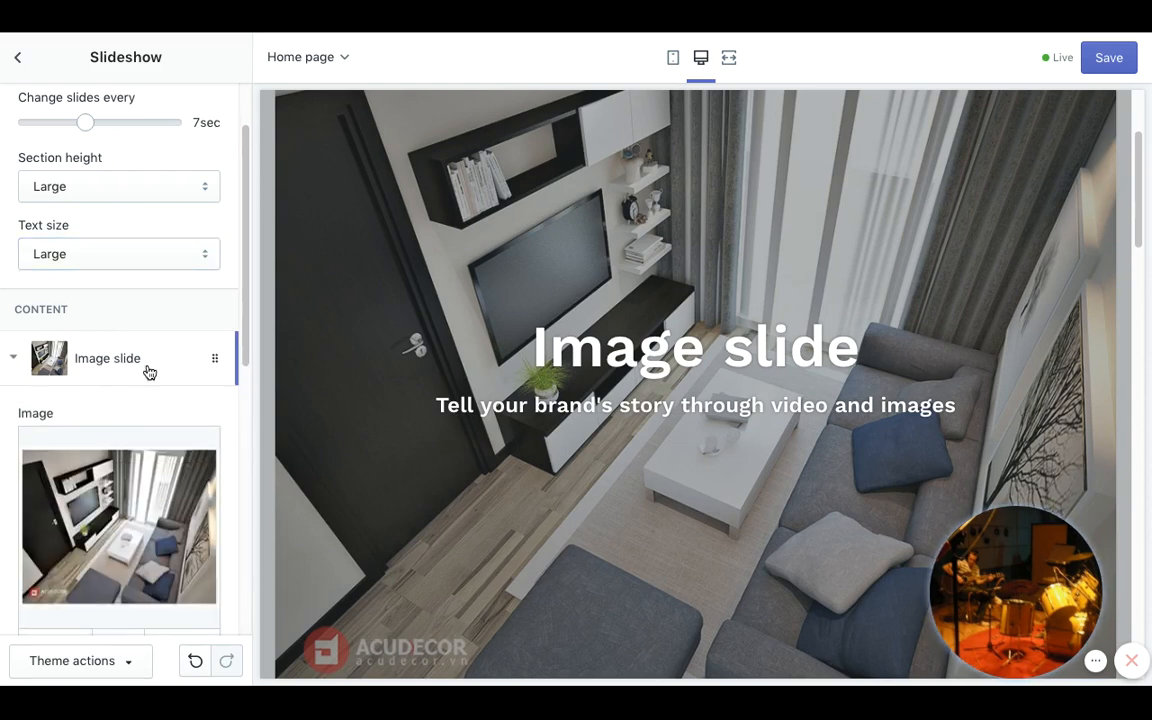
{"action": "scroll", "coordinate": [125, 450], "scroll_direction": "down", "scroll_amount": 2}
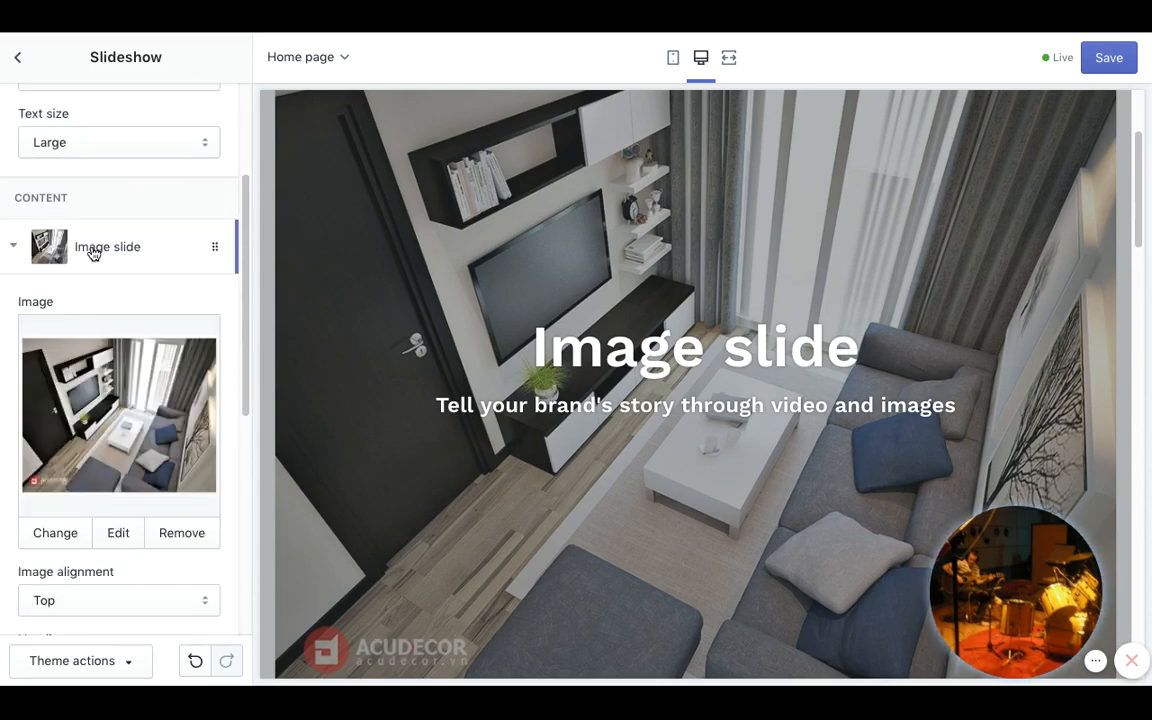
{"action": "scroll", "coordinate": [138, 457], "scroll_direction": "down", "scroll_amount": 1}
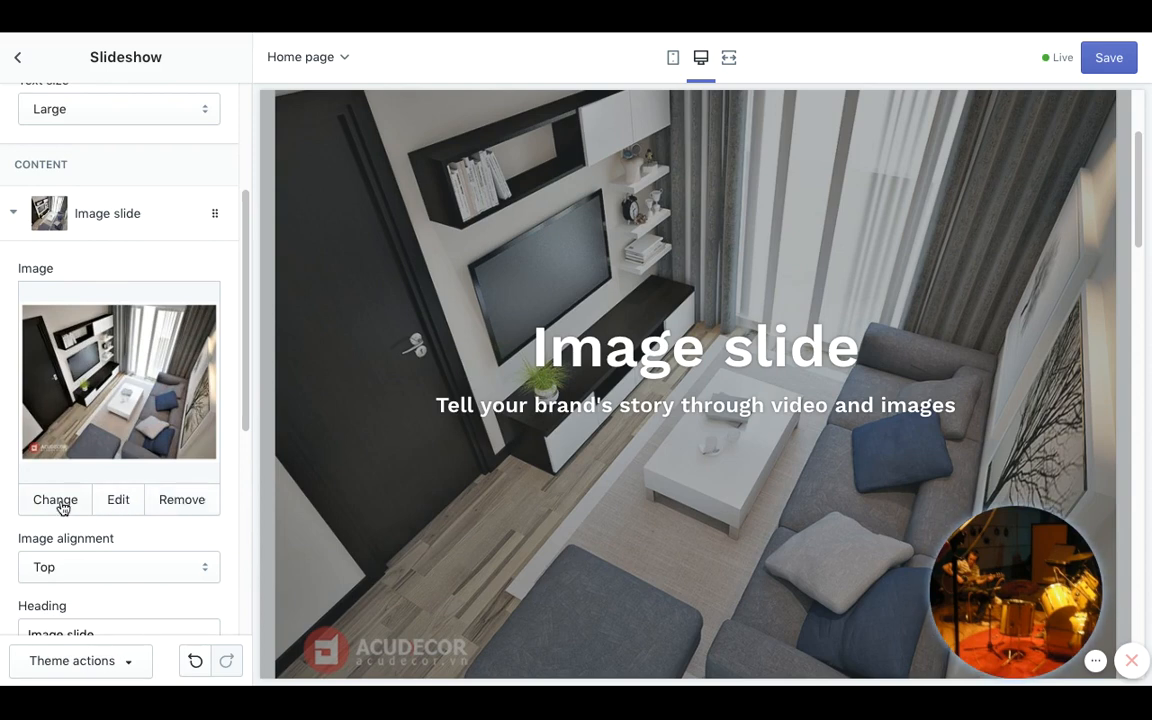
{"action": "scroll", "coordinate": [110, 420], "scroll_direction": "down", "scroll_amount": 2}
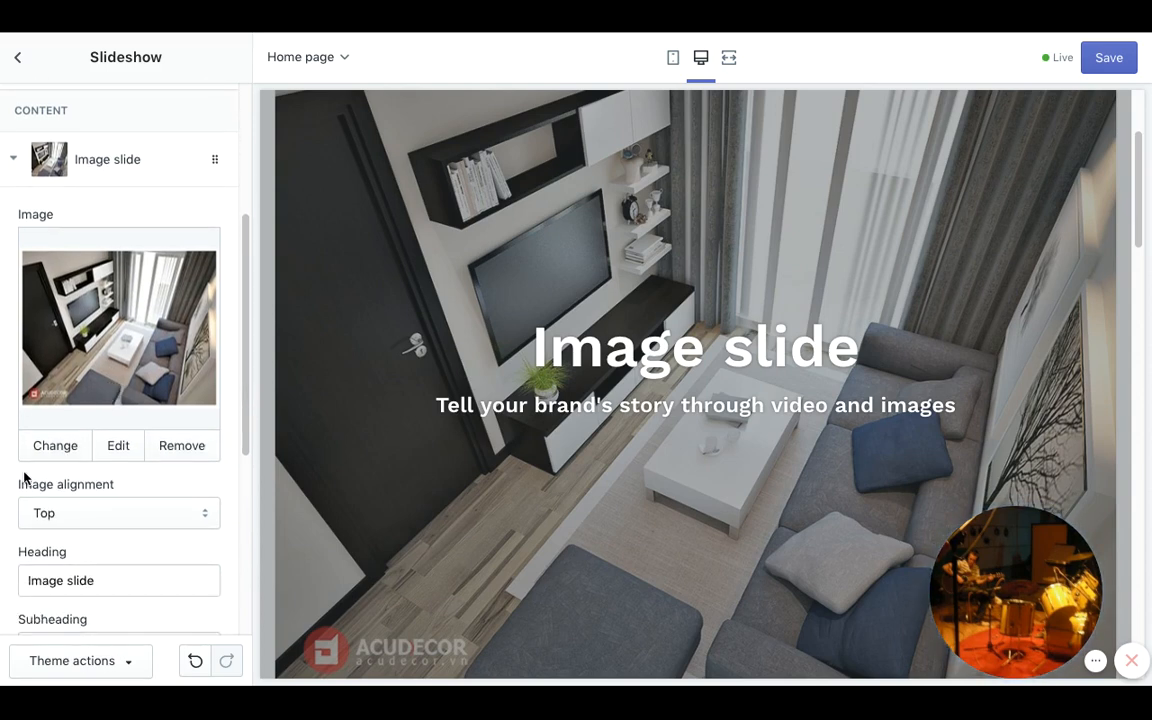
- Browse the image library and the free image categories for the first slide, and close them without choosing an image
{"action": "left_click", "coordinate": [56, 446]}
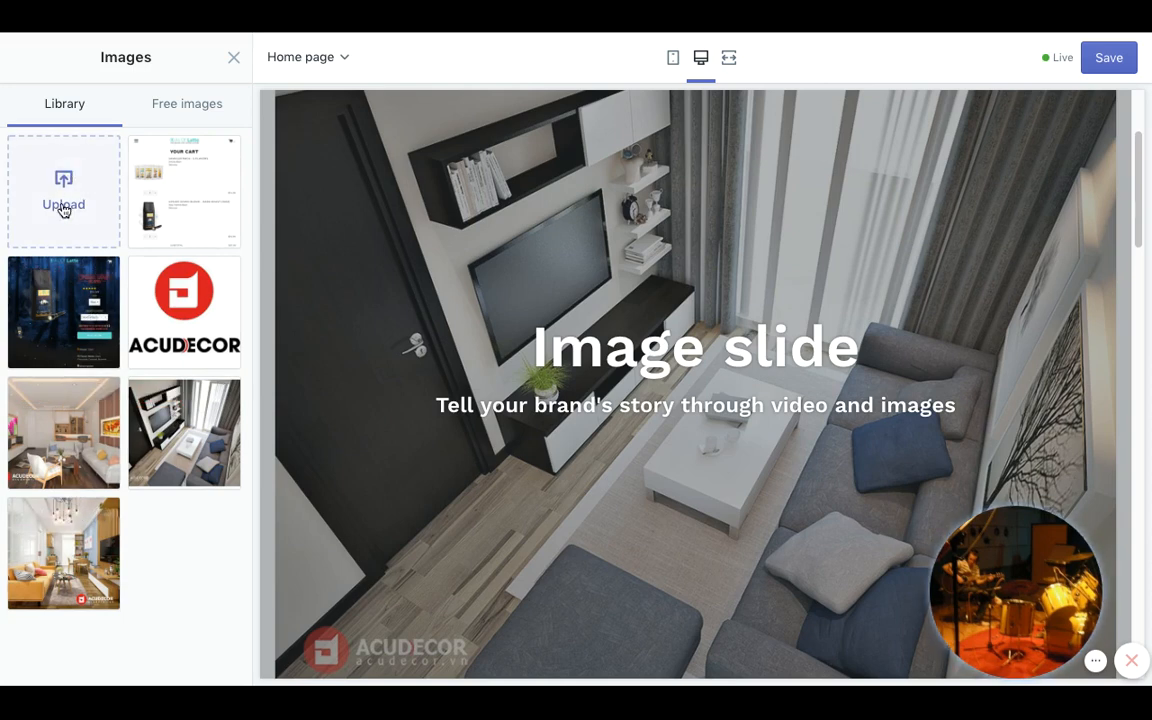
{"action": "left_click", "coordinate": [189, 106]}
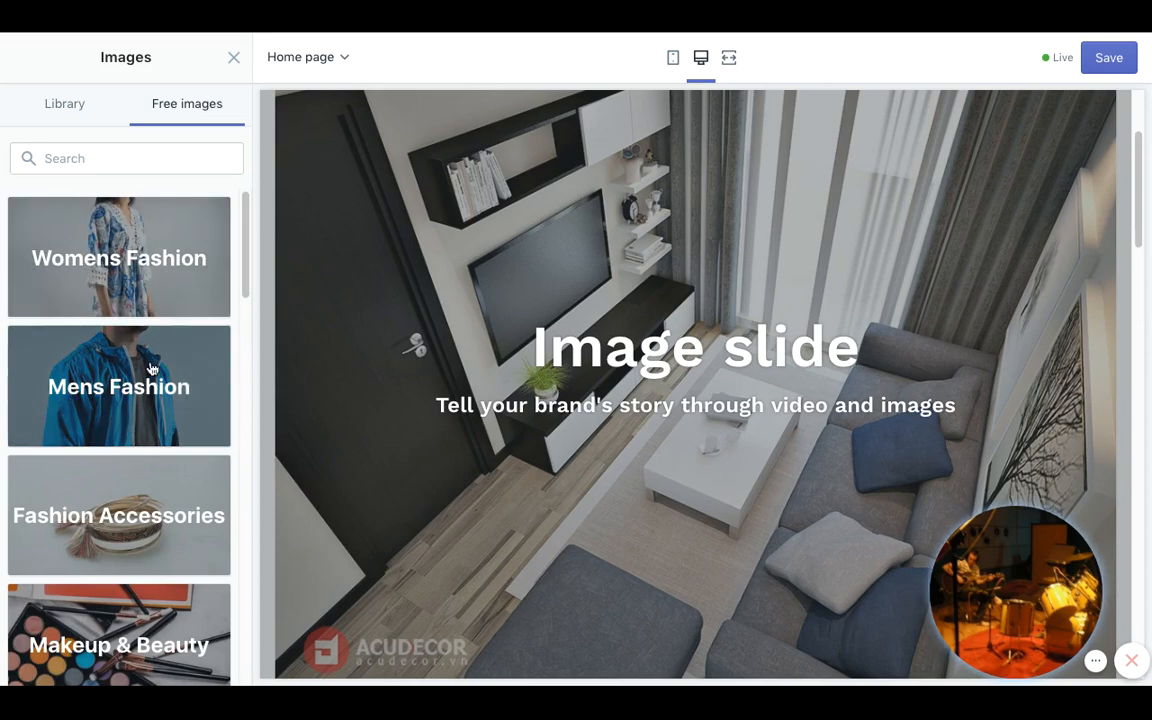
{"action": "scroll", "coordinate": [148, 360], "scroll_direction": "down", "scroll_amount": 5}
{"action": "scroll", "coordinate": [136, 390], "scroll_direction": "up", "scroll_amount": 5}
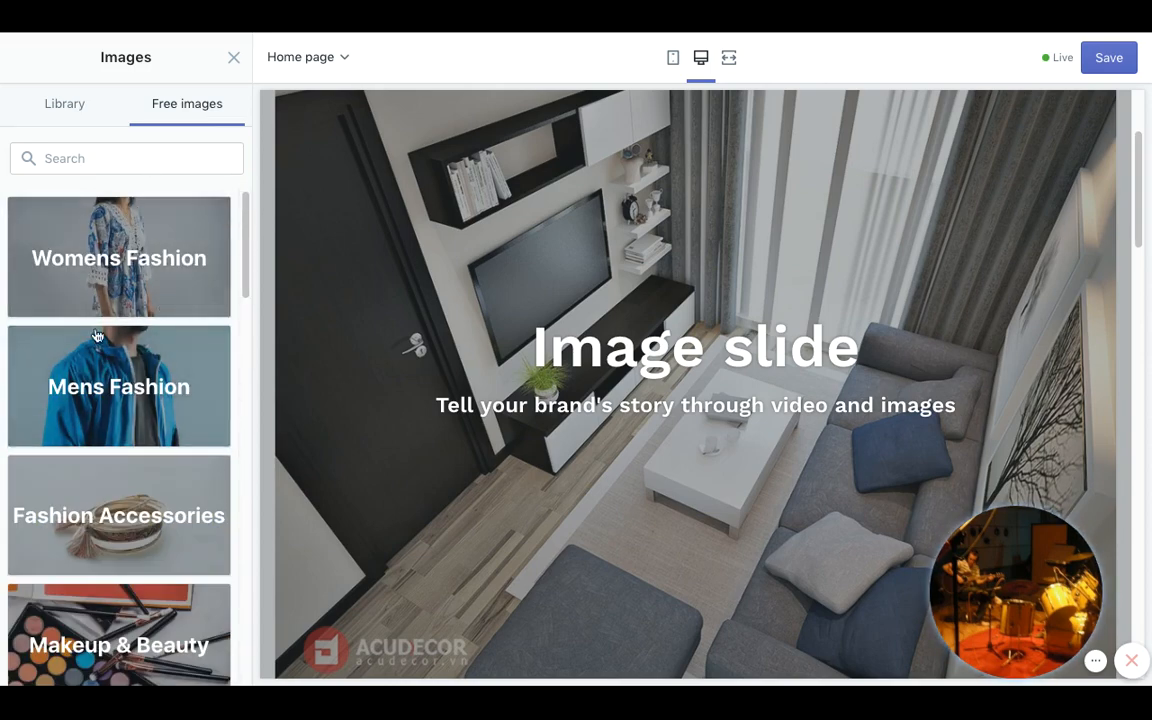
{"action": "scroll", "coordinate": [97, 336], "scroll_direction": "down", "scroll_amount": 1}
{"action": "scroll", "coordinate": [97, 336], "scroll_direction": "up", "scroll_amount": 1}
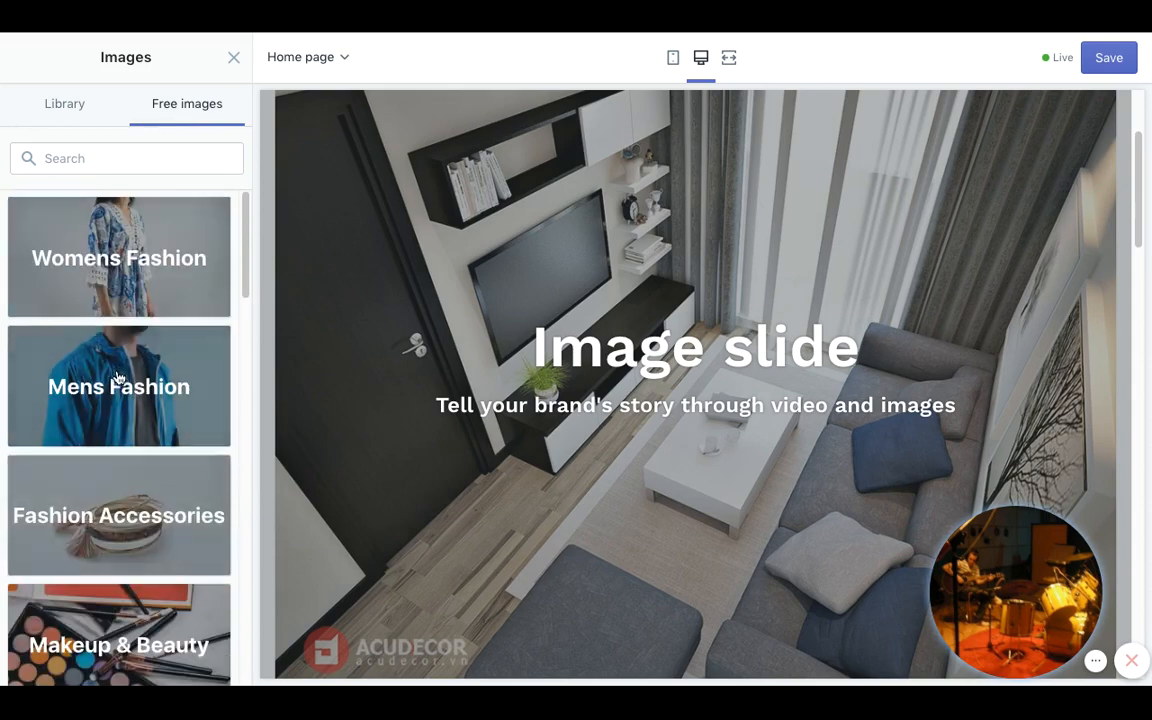
{"action": "left_click", "coordinate": [63, 104]}
{"action": "left_click", "coordinate": [231, 57]}
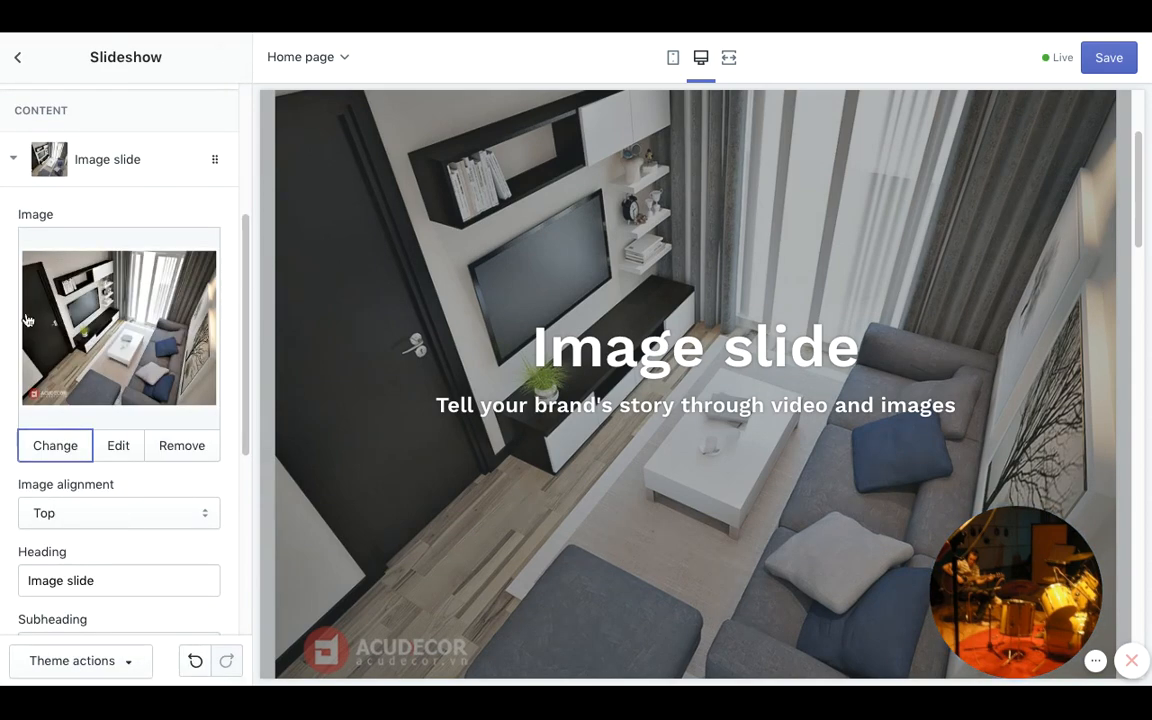
- Change the first slide's heading to "Living Room"
{"action": "scroll", "coordinate": [92, 476], "scroll_direction": "down", "scroll_amount": 1}
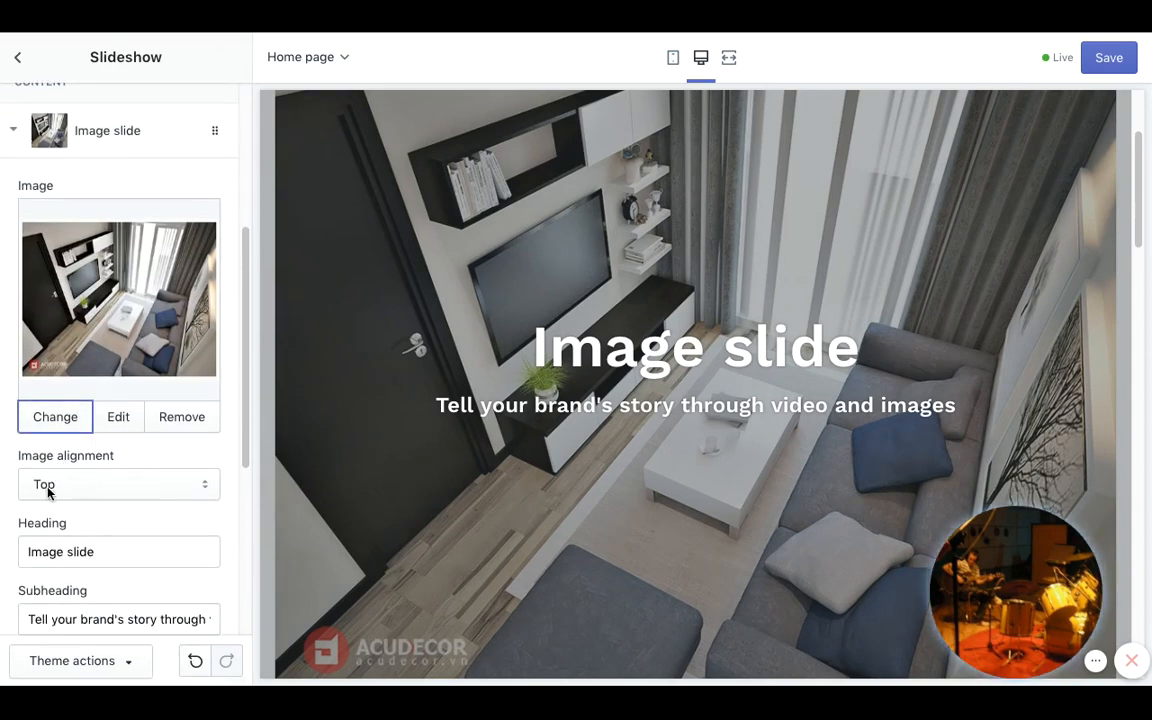
{"action": "scroll", "coordinate": [47, 490], "scroll_direction": "down", "scroll_amount": 1}
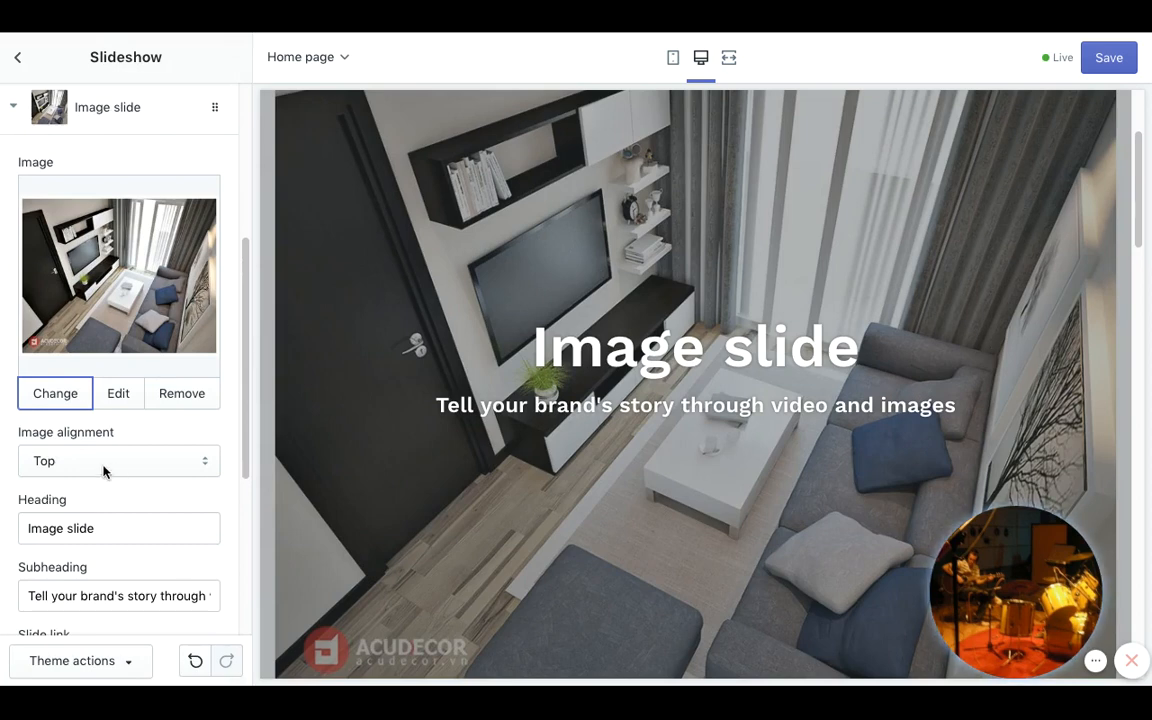
{"action": "scroll", "coordinate": [90, 476], "scroll_direction": "down", "scroll_amount": 2}
{"action": "double_click", "coordinate": [102, 431]}
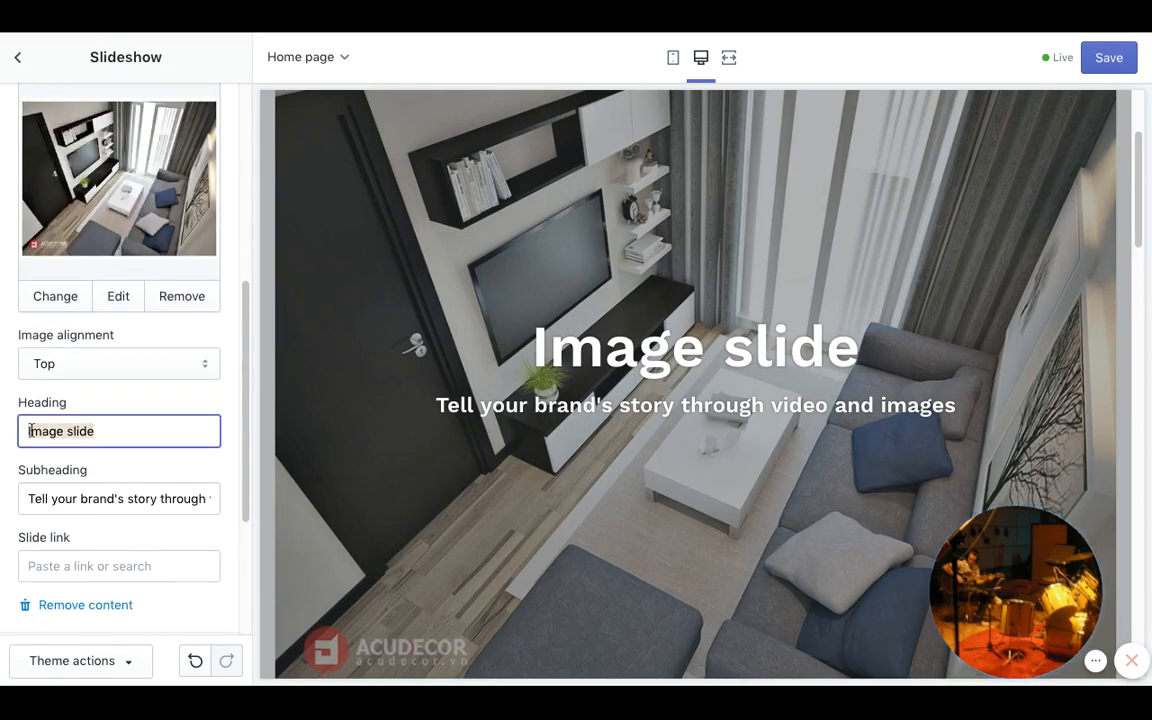
{"action": "type", "text": "Living Room"}
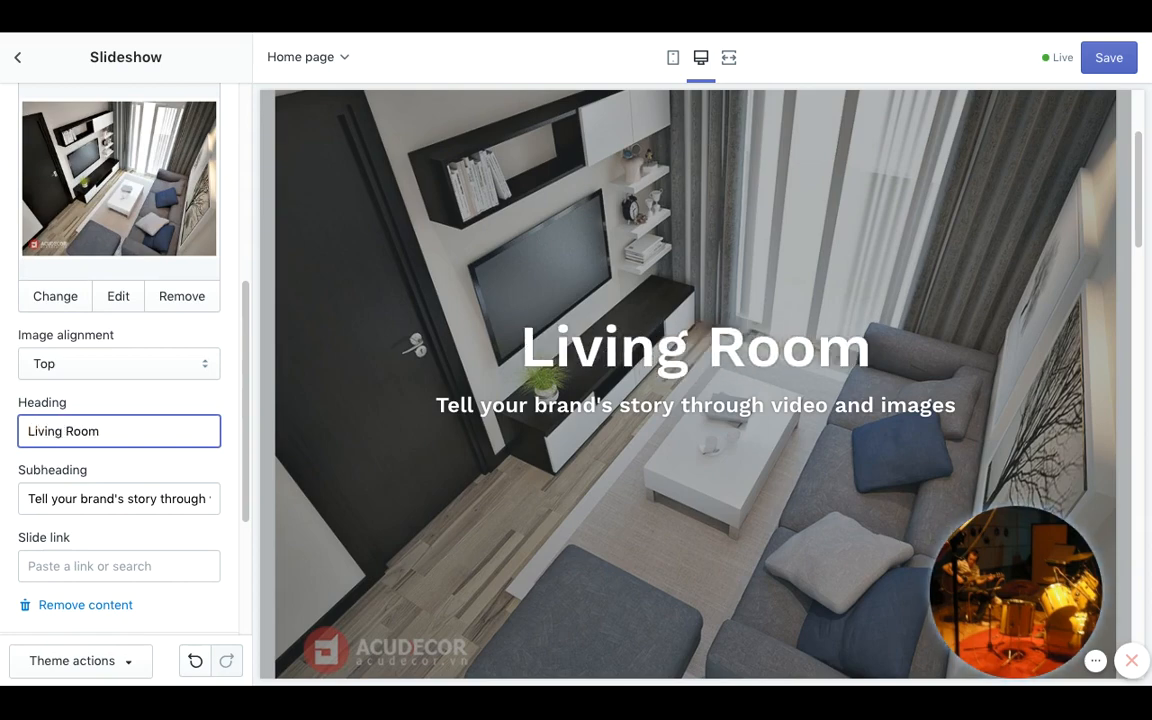
- Review the first slide's subheading, slide link and content removal options
{"action": "left_click", "coordinate": [103, 497]}
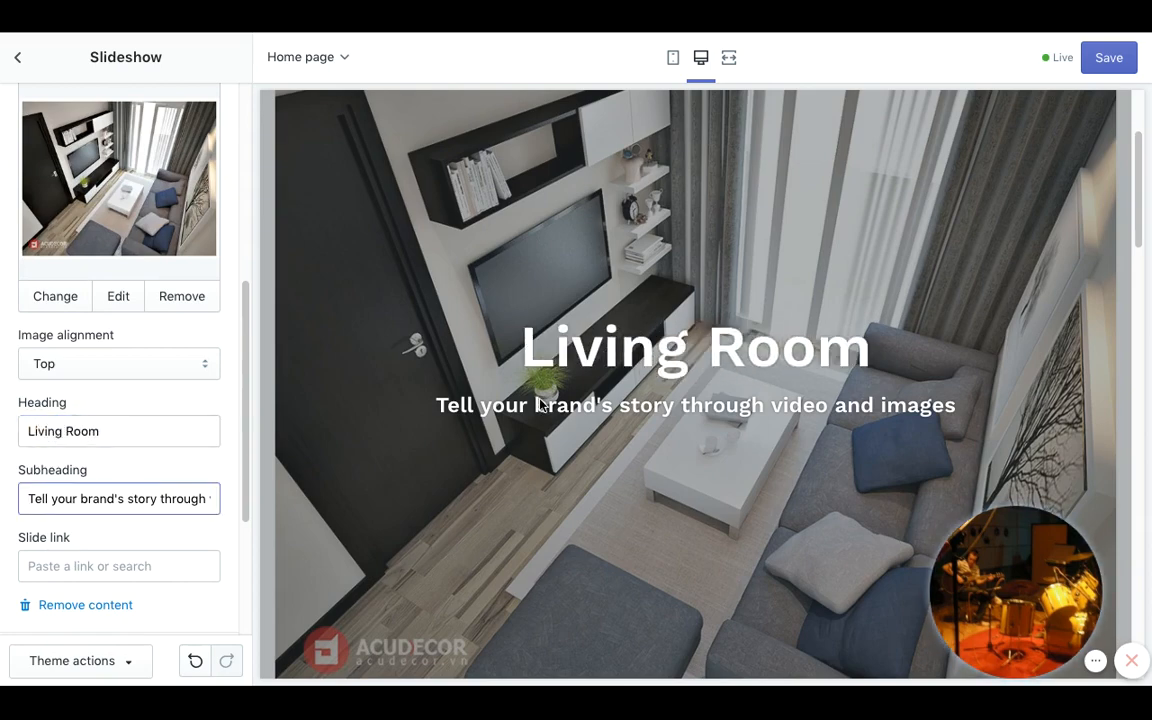
{"action": "scroll", "coordinate": [147, 429], "scroll_direction": "down", "scroll_amount": 1}
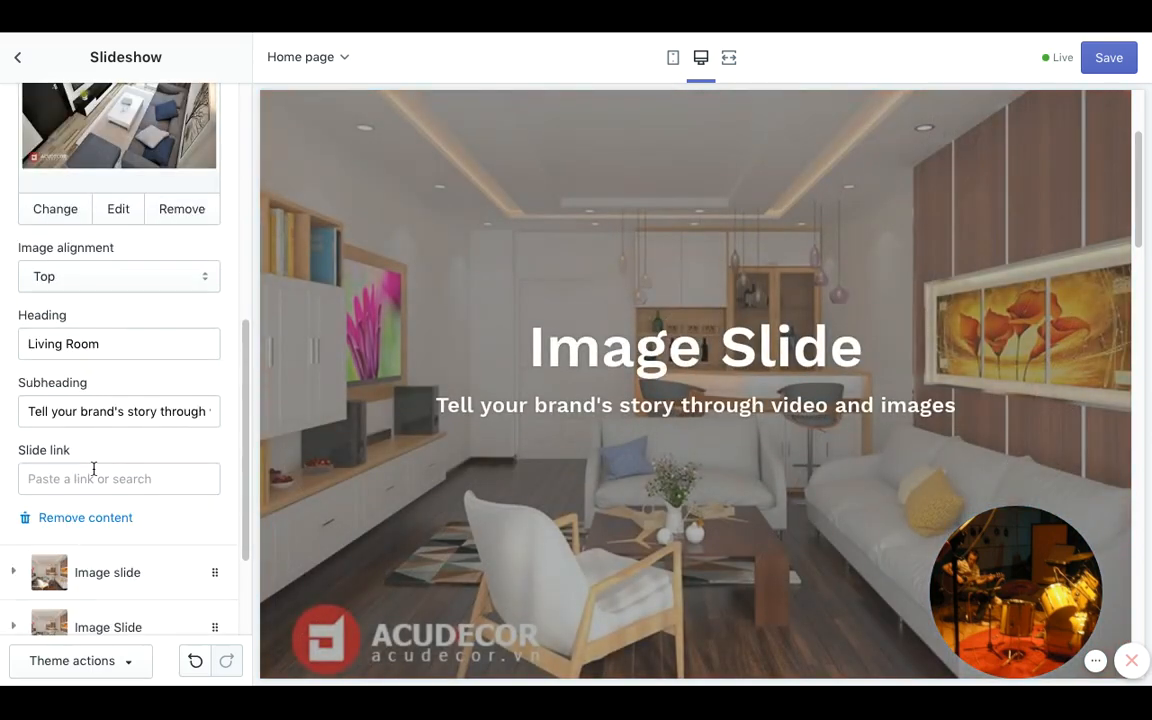
{"action": "scroll", "coordinate": [93, 469], "scroll_direction": "down", "scroll_amount": 1}
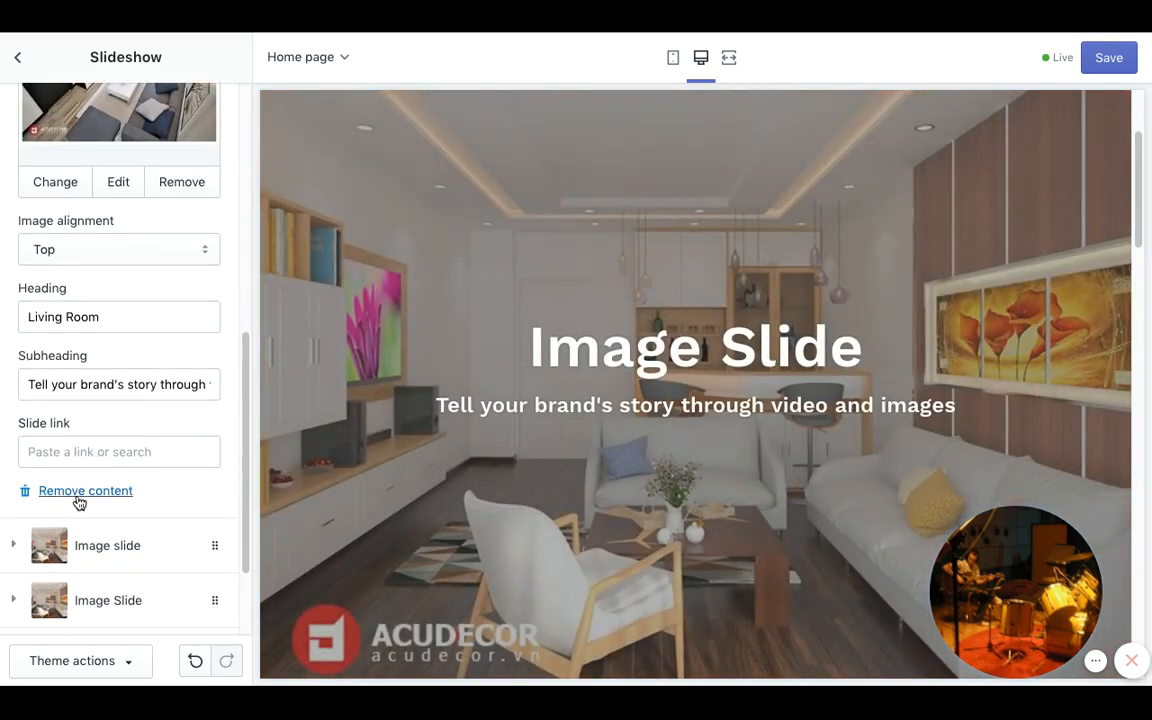
- Collapse the "Living Room" slide, expand it again to check its image and heading, and collapse it back into the content list
{"action": "scroll", "coordinate": [144, 455], "scroll_direction": "up", "scroll_amount": 5}
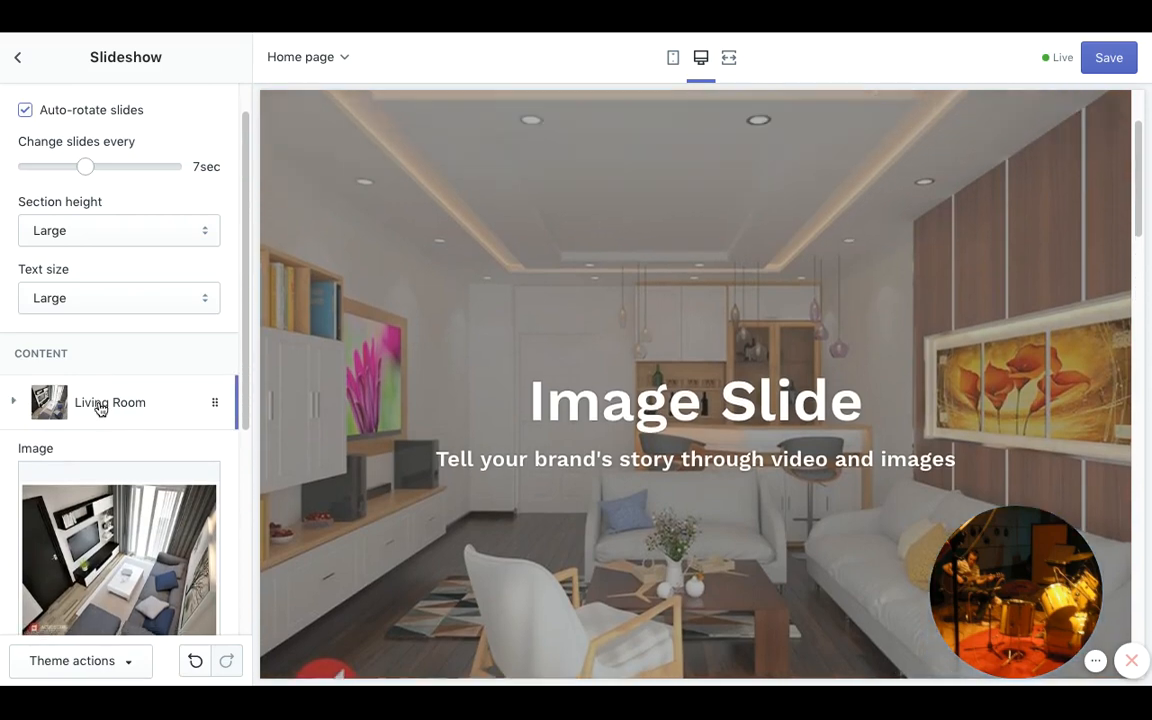
{"action": "left_click", "coordinate": [98, 404]}
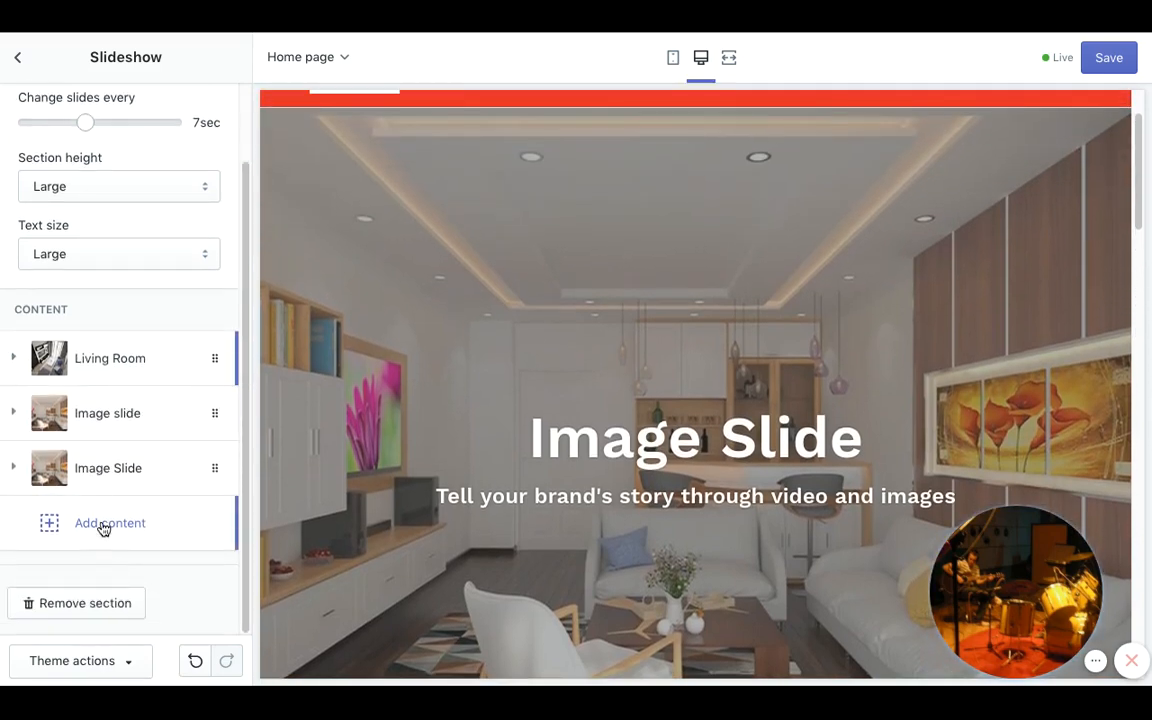
{"action": "left_click", "coordinate": [108, 356]}
{"action": "scroll", "coordinate": [113, 450], "scroll_direction": "down", "scroll_amount": 2}
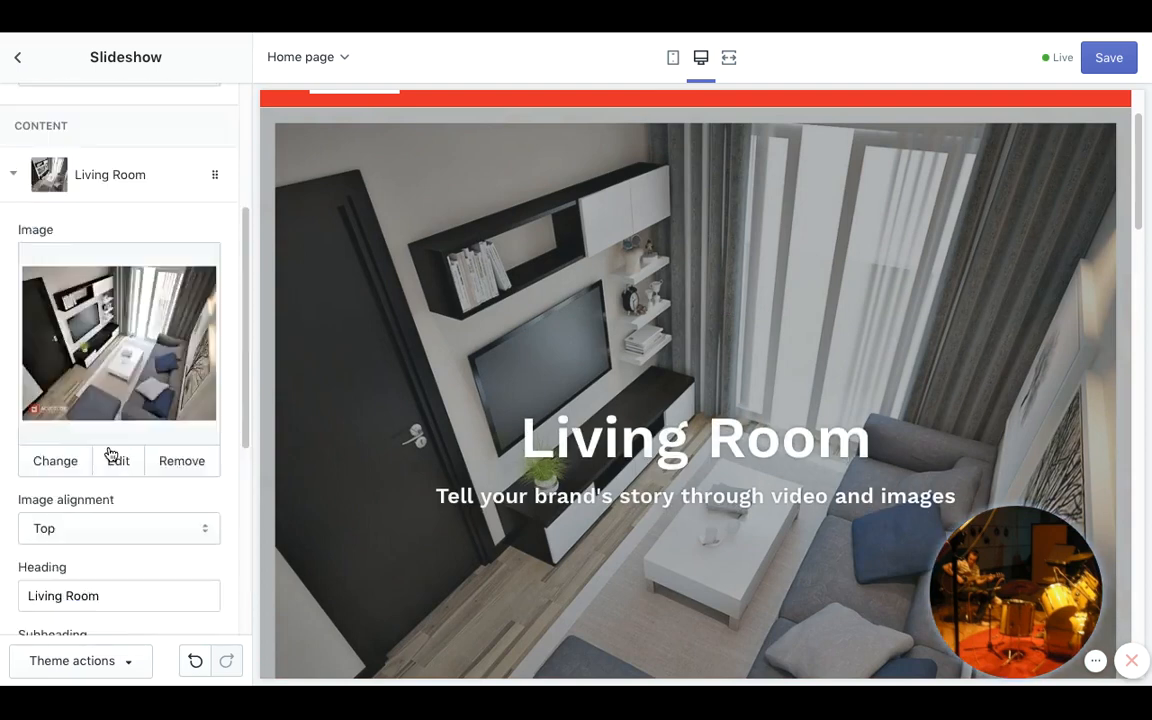
{"action": "scroll", "coordinate": [69, 342], "scroll_direction": "up", "scroll_amount": 3}
{"action": "left_click", "coordinate": [115, 459]}
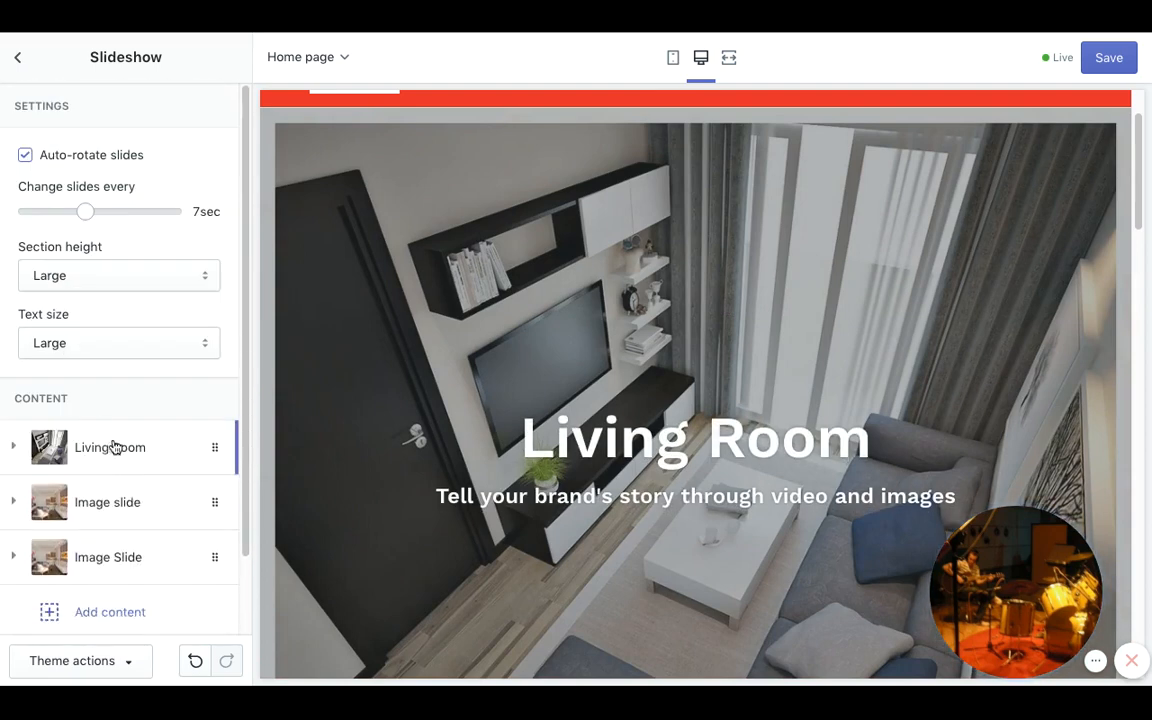
- Review the slideshow's slide order, content adding and section removal options, and return to the section list
{"action": "scroll", "coordinate": [111, 453], "scroll_direction": "down", "scroll_amount": 1}
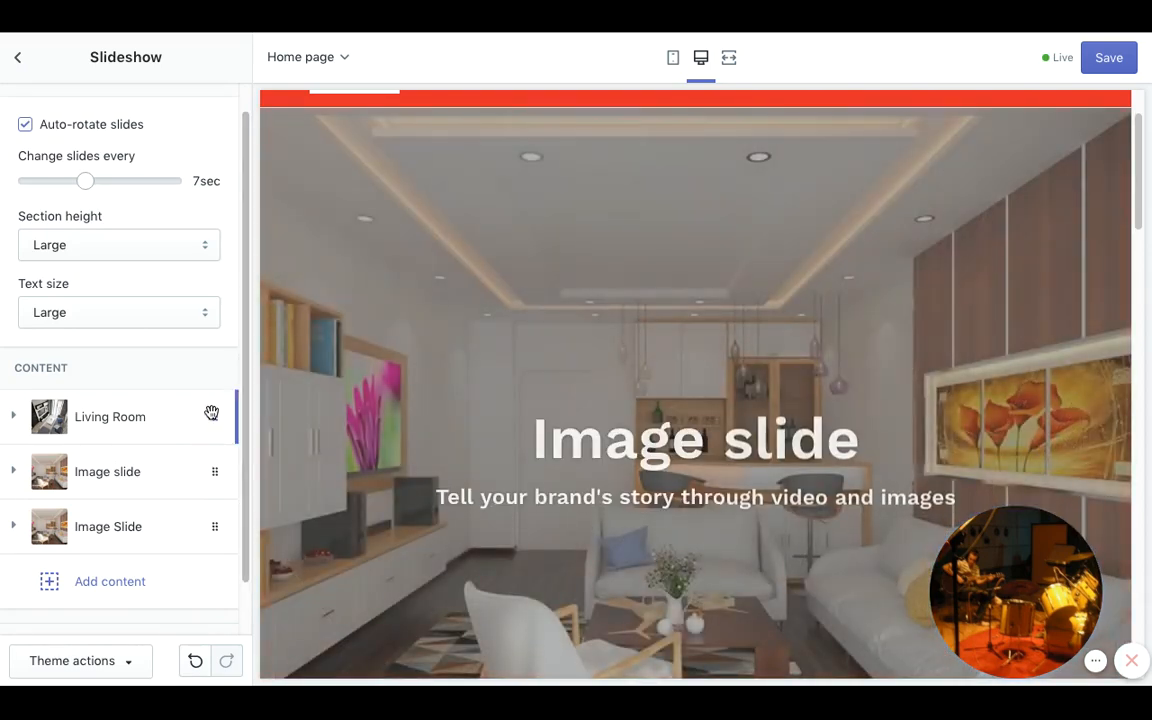
{"action": "left_click_drag", "start_coordinate": [211, 413], "coordinate": [213, 423]}
{"action": "scroll", "coordinate": [183, 438], "scroll_direction": "down", "scroll_amount": 2}
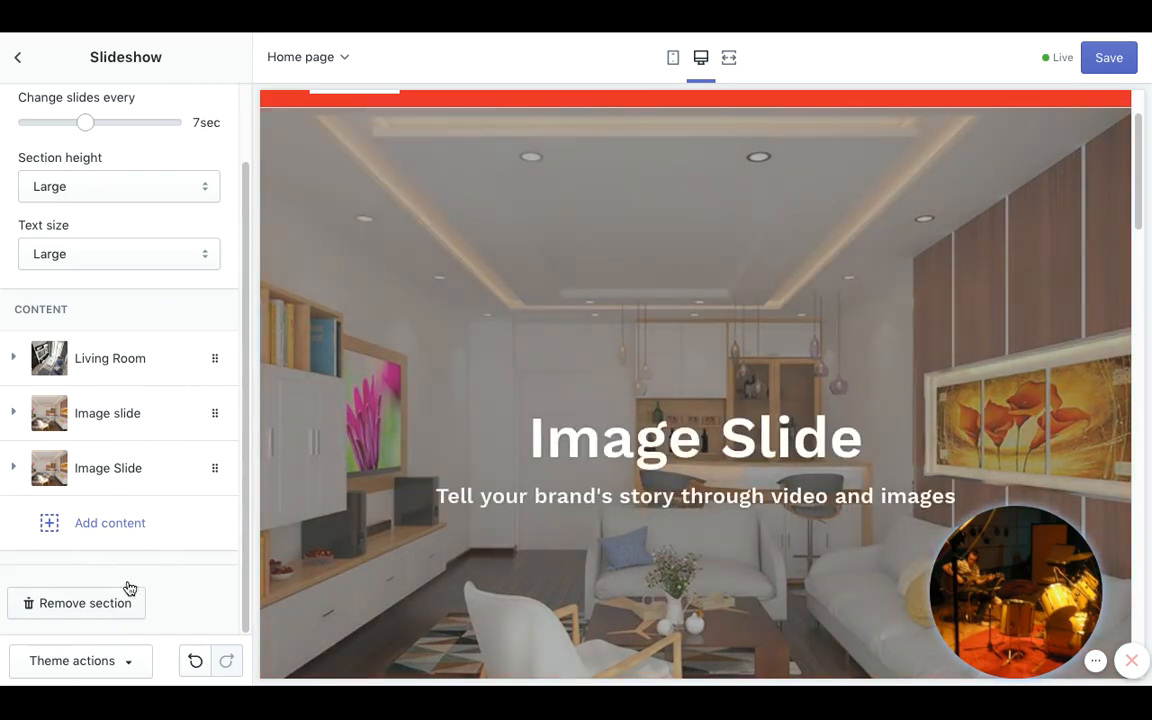
{"action": "left_click", "coordinate": [18, 57]}
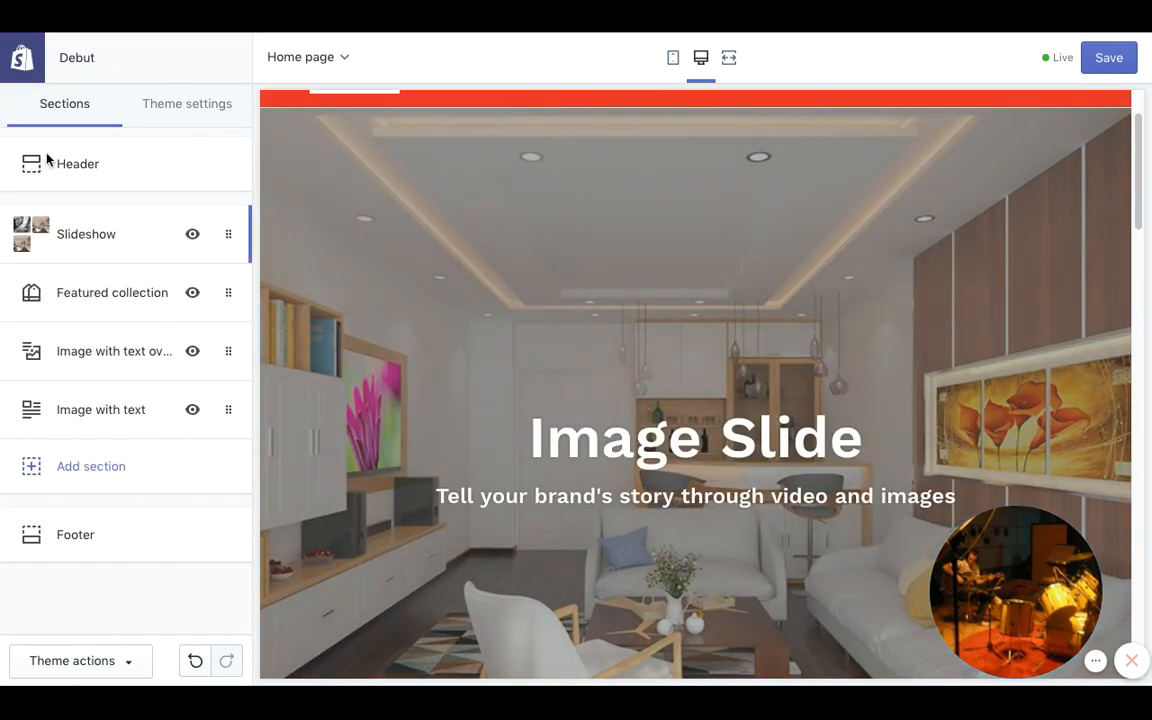
- Examine the Featured collection section's heading, collection, products per row and rows settings against the preview, and return to the section list
{"action": "left_click", "coordinate": [120, 294]}
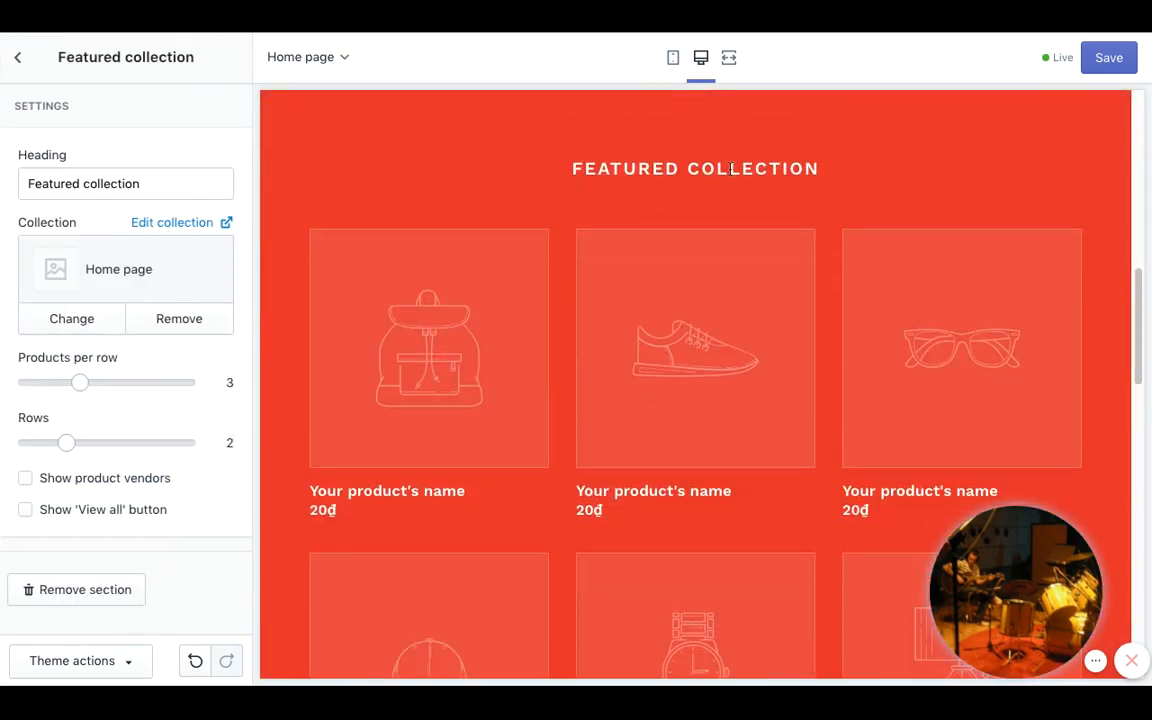
{"action": "scroll", "coordinate": [565, 330], "scroll_direction": "down", "scroll_amount": 1}
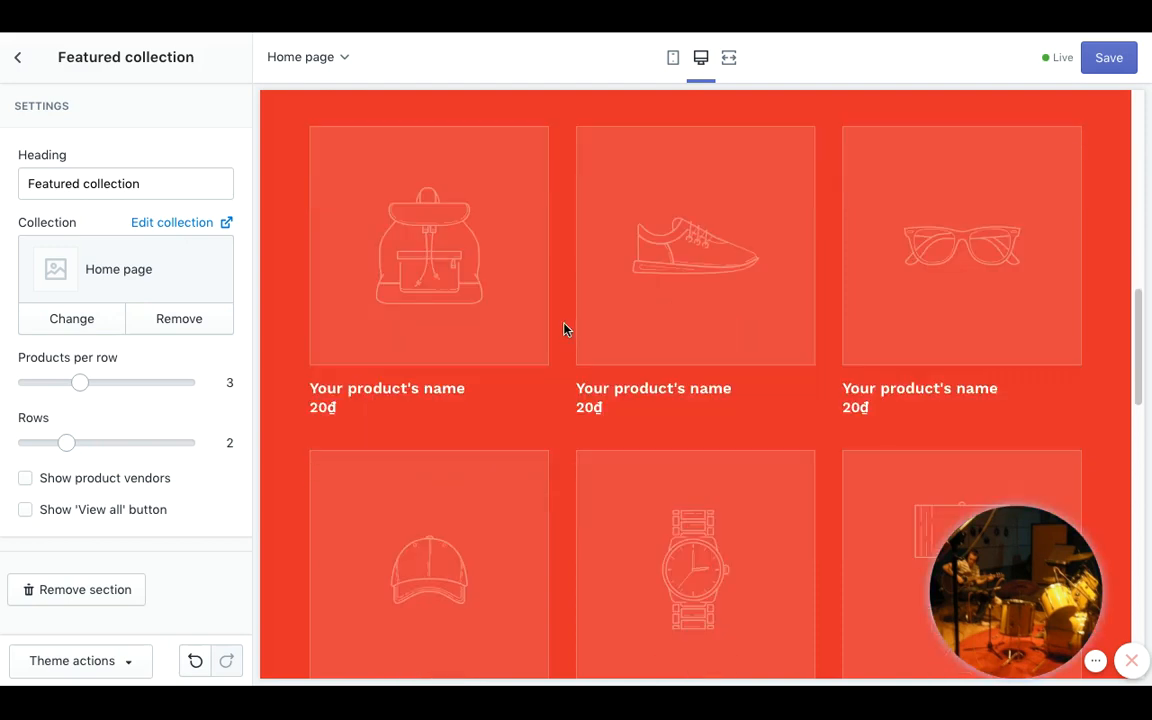
{"action": "scroll", "coordinate": [565, 330], "scroll_direction": "down", "scroll_amount": 1}
{"action": "scroll", "coordinate": [565, 330], "scroll_direction": "up", "scroll_amount": 3}
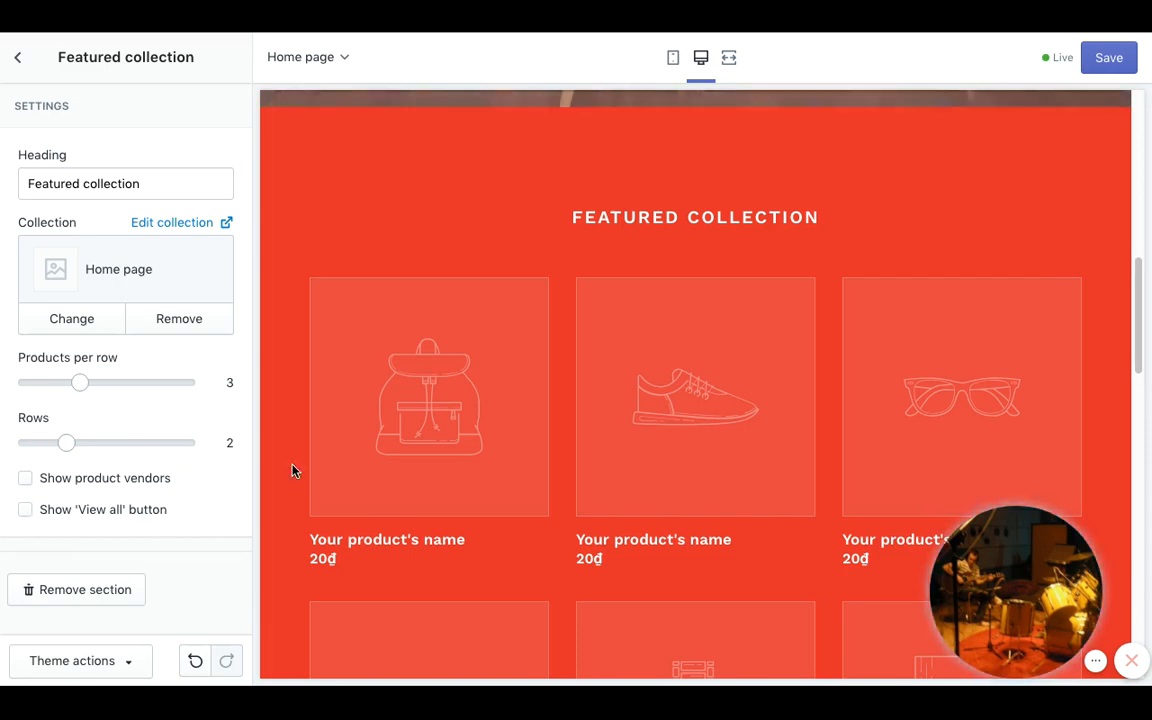
{"action": "scroll", "coordinate": [330, 450], "scroll_direction": "down", "scroll_amount": 5}
{"action": "scroll", "coordinate": [353, 418], "scroll_direction": "up", "scroll_amount": 6}
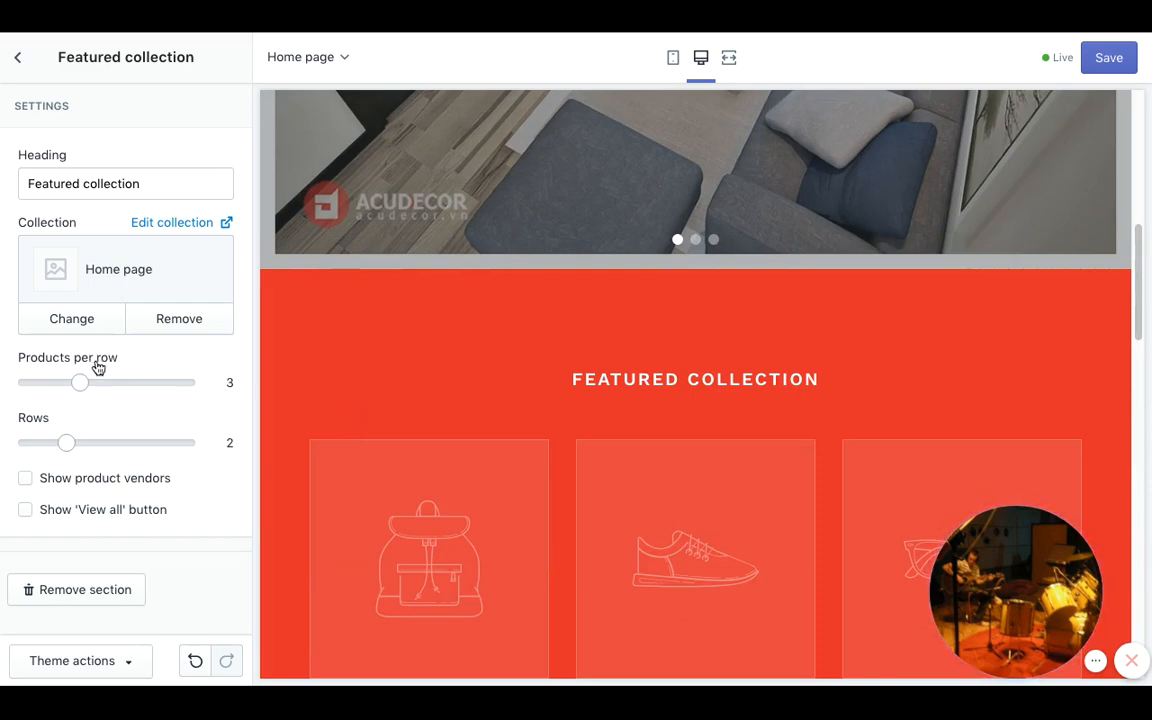
{"action": "scroll", "coordinate": [649, 461], "scroll_direction": "down", "scroll_amount": 1}
{"action": "scroll", "coordinate": [649, 461], "scroll_direction": "down", "scroll_amount": 3}
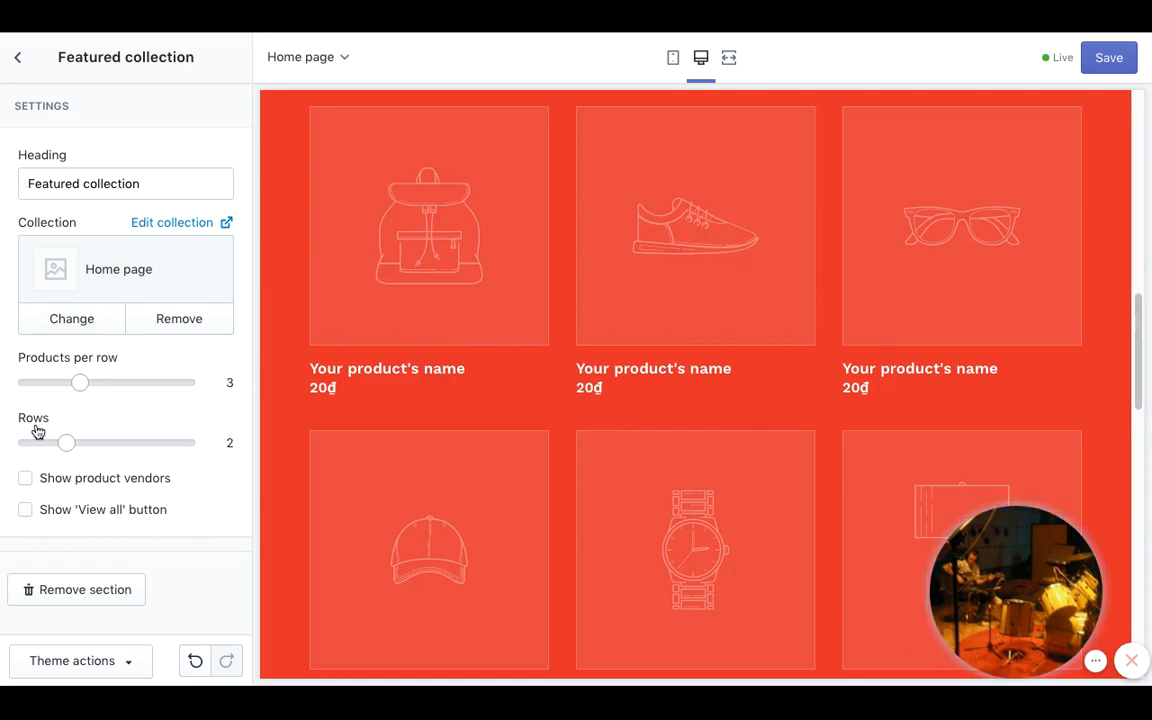
{"action": "left_click", "coordinate": [15, 63]}
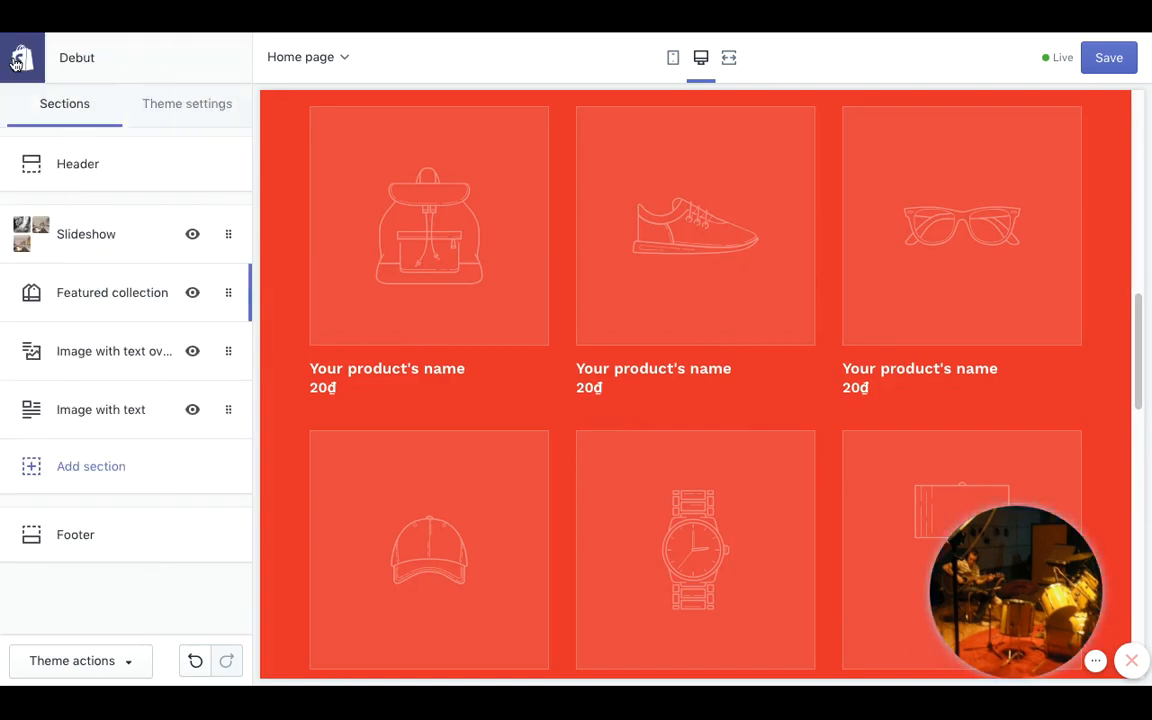
- Review the Image with text overlay section's image, heading, text, size and button settings, and return to the section list
{"action": "left_click", "coordinate": [100, 350]}
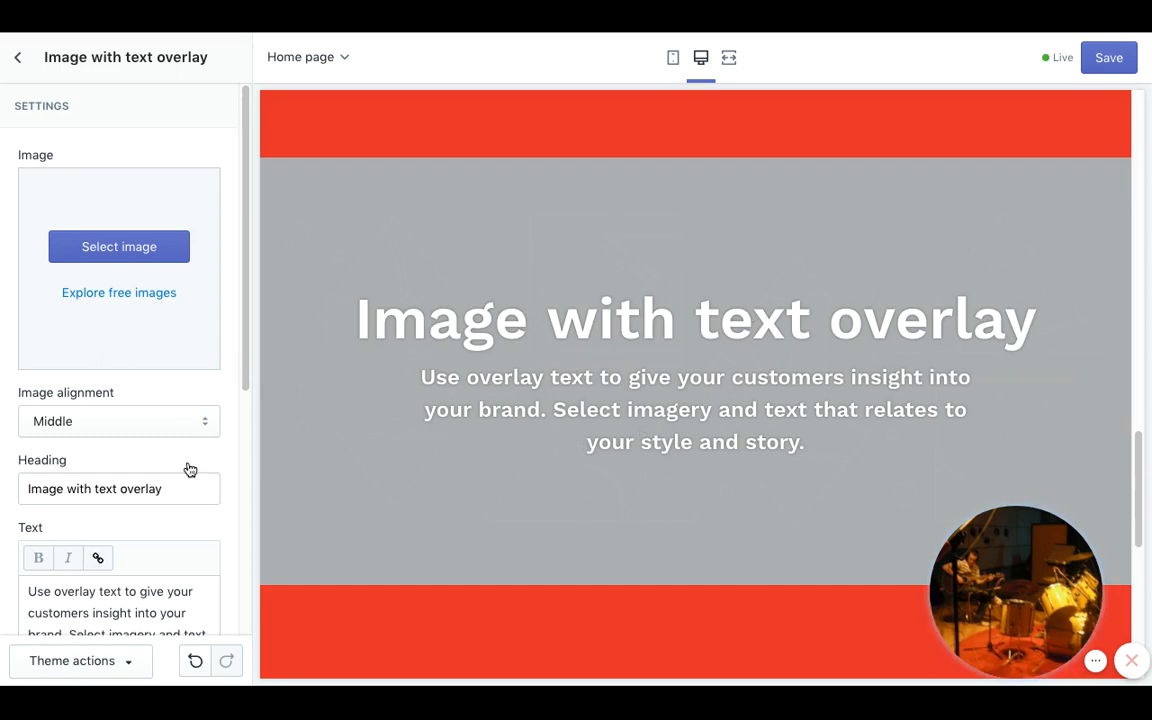
{"action": "scroll", "coordinate": [170, 443], "scroll_direction": "down", "scroll_amount": 1}
{"action": "scroll", "coordinate": [165, 440], "scroll_direction": "down", "scroll_amount": 3}
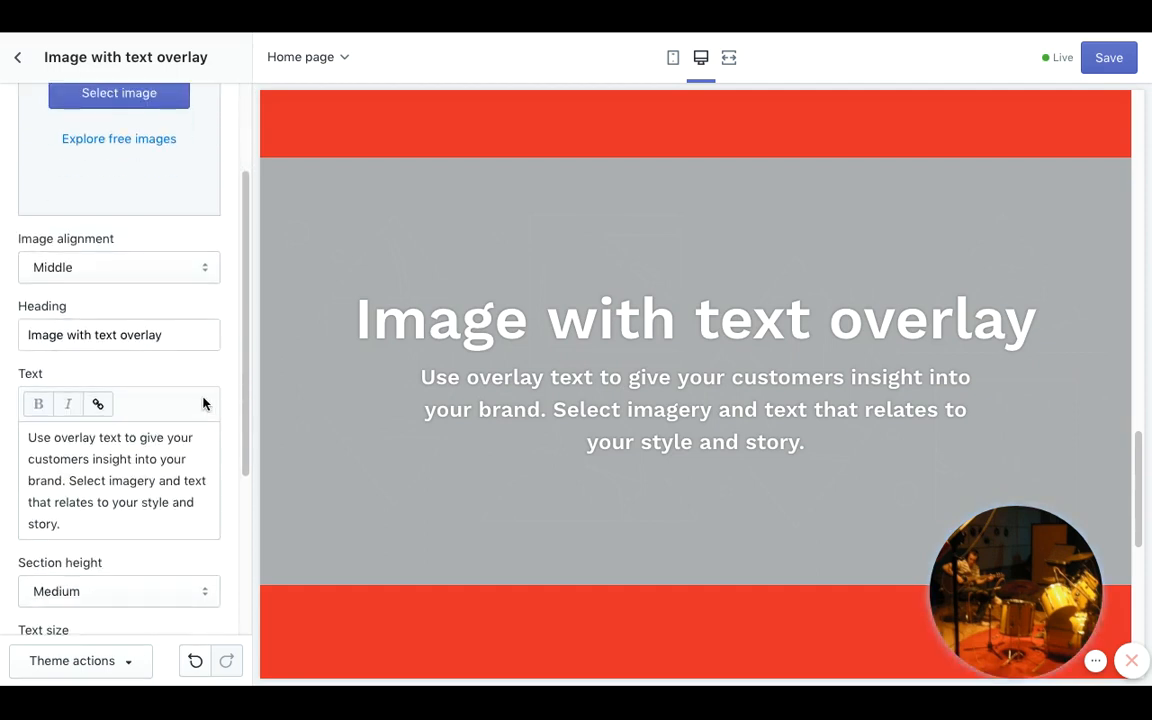
{"action": "scroll", "coordinate": [226, 452], "scroll_direction": "down", "scroll_amount": 5}
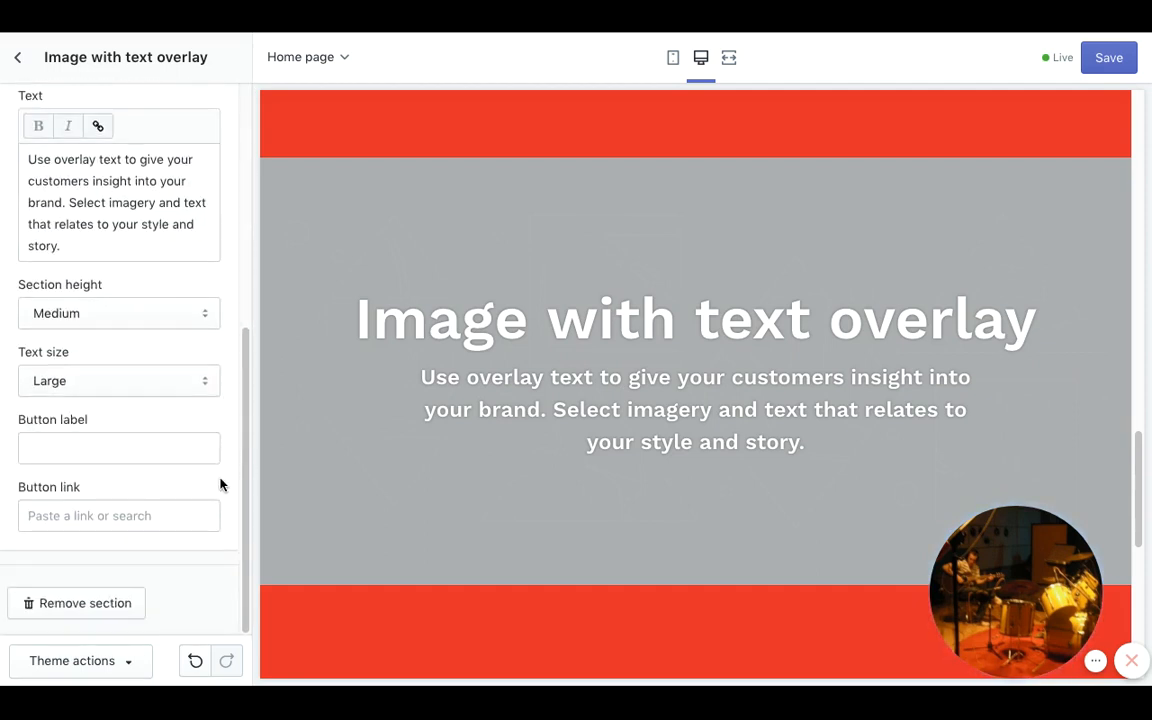
{"action": "scroll", "coordinate": [215, 488], "scroll_direction": "up", "scroll_amount": 8}
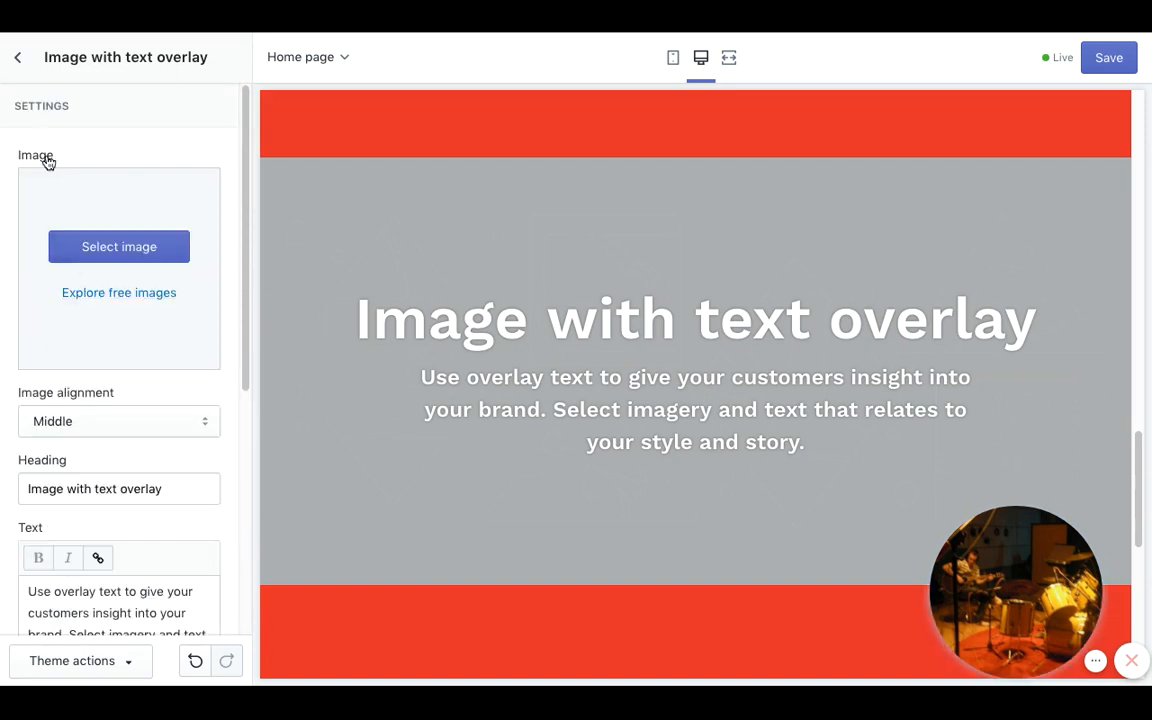
{"action": "left_click", "coordinate": [18, 60]}
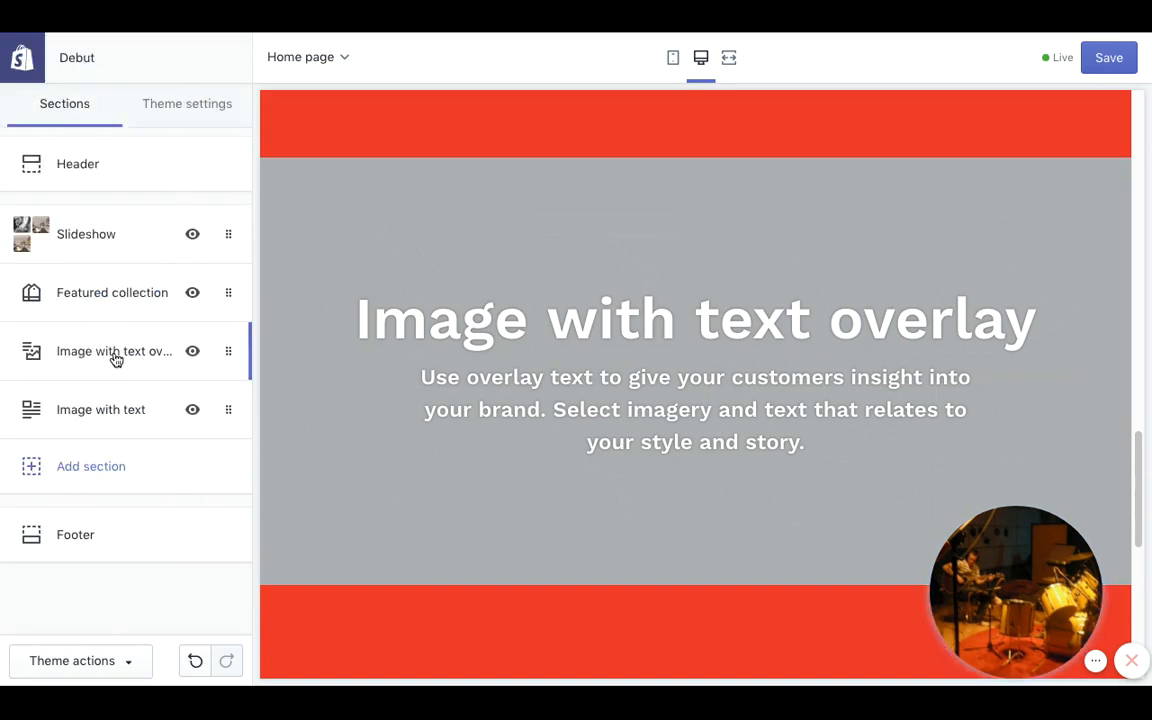
- Browse the section types that can be added to the home page, and close the list without adding one
{"action": "left_click", "coordinate": [93, 476]}
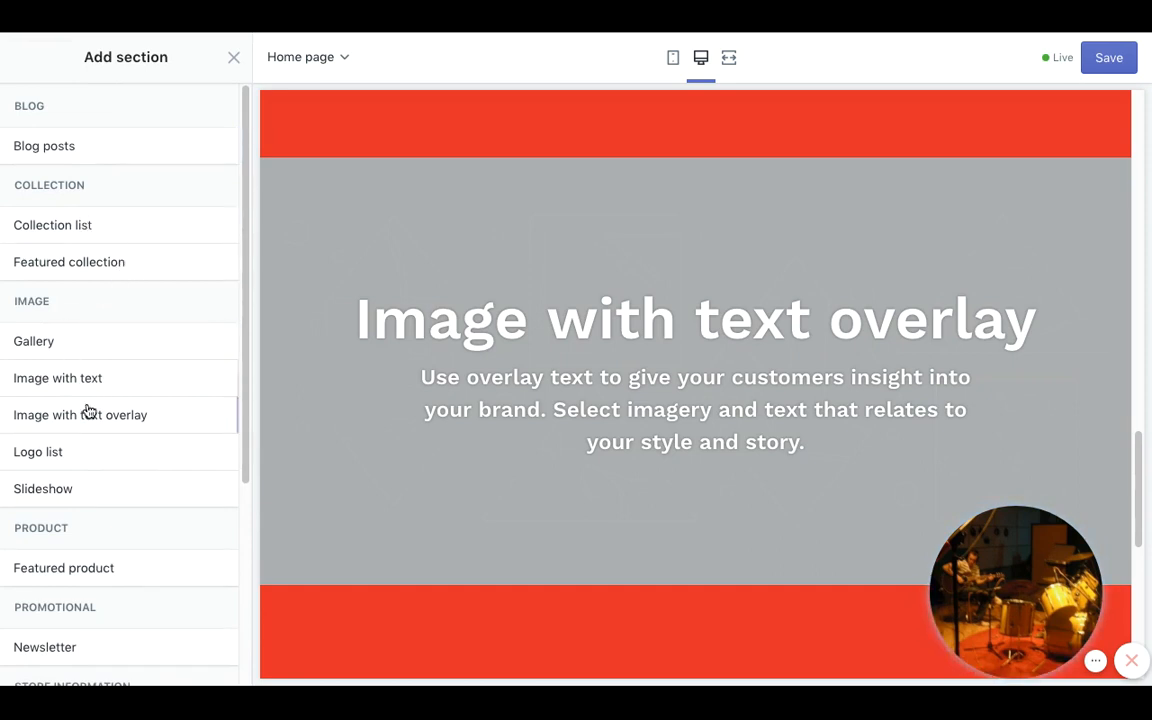
{"action": "scroll", "coordinate": [115, 487], "scroll_direction": "down", "scroll_amount": 1}
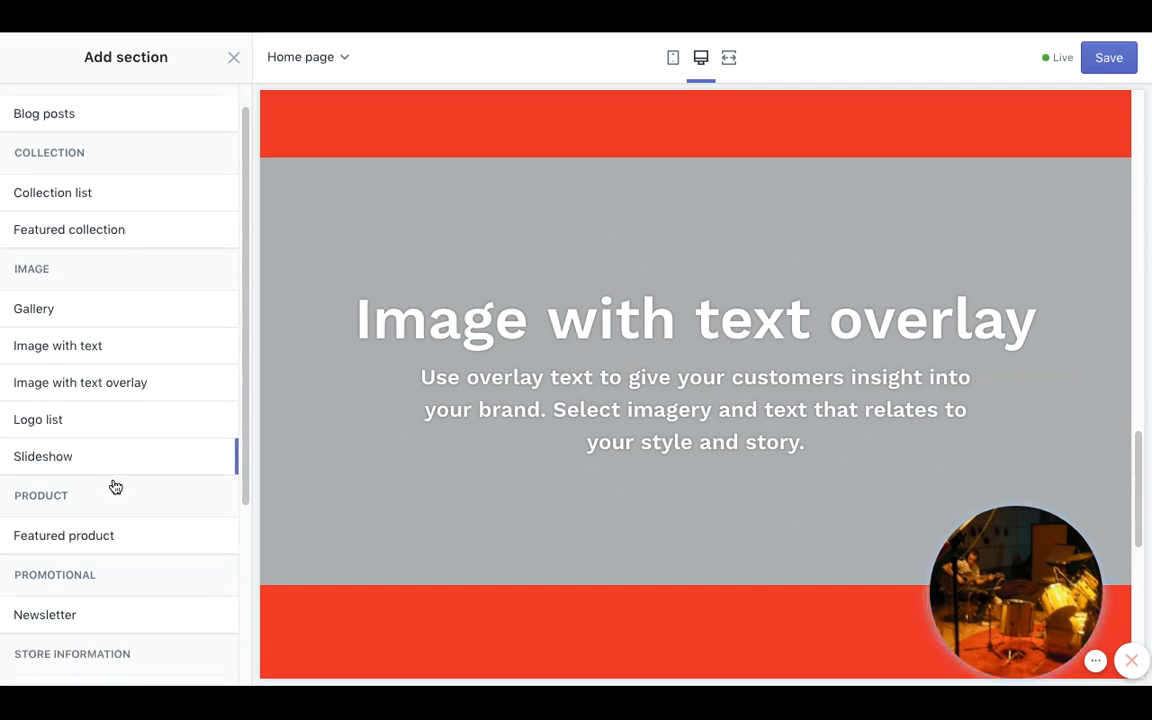
{"action": "scroll", "coordinate": [115, 487], "scroll_direction": "down", "scroll_amount": 5}
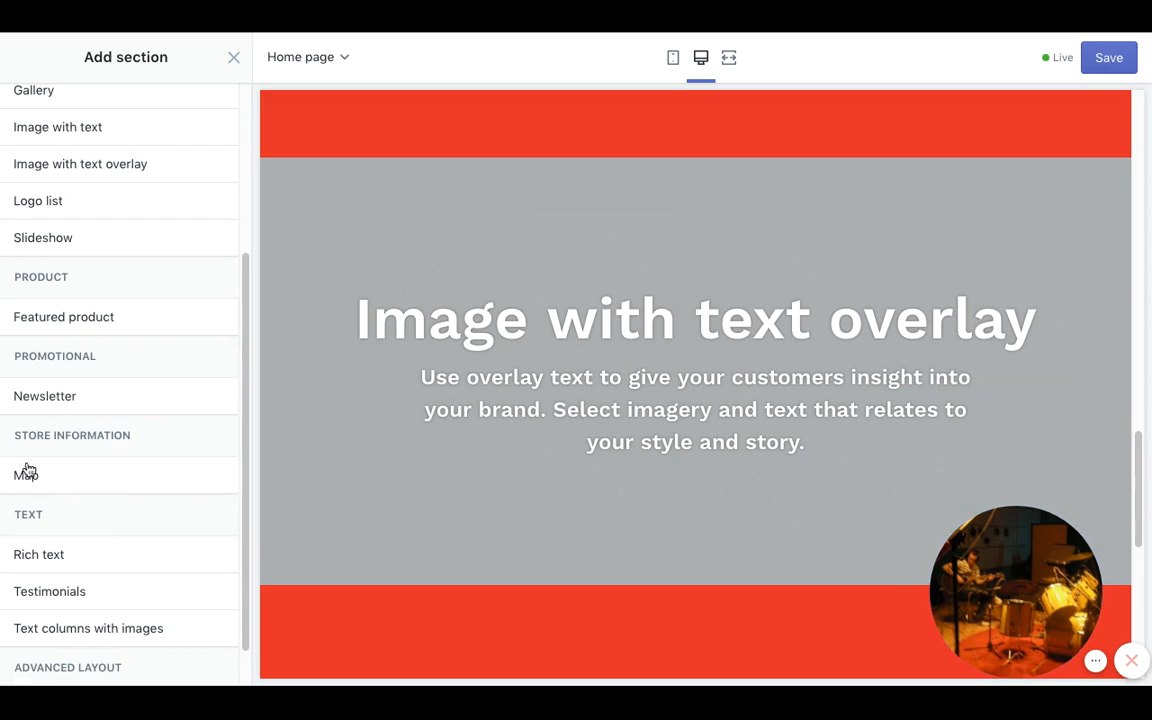
{"action": "scroll", "coordinate": [66, 483], "scroll_direction": "down", "scroll_amount": 1}
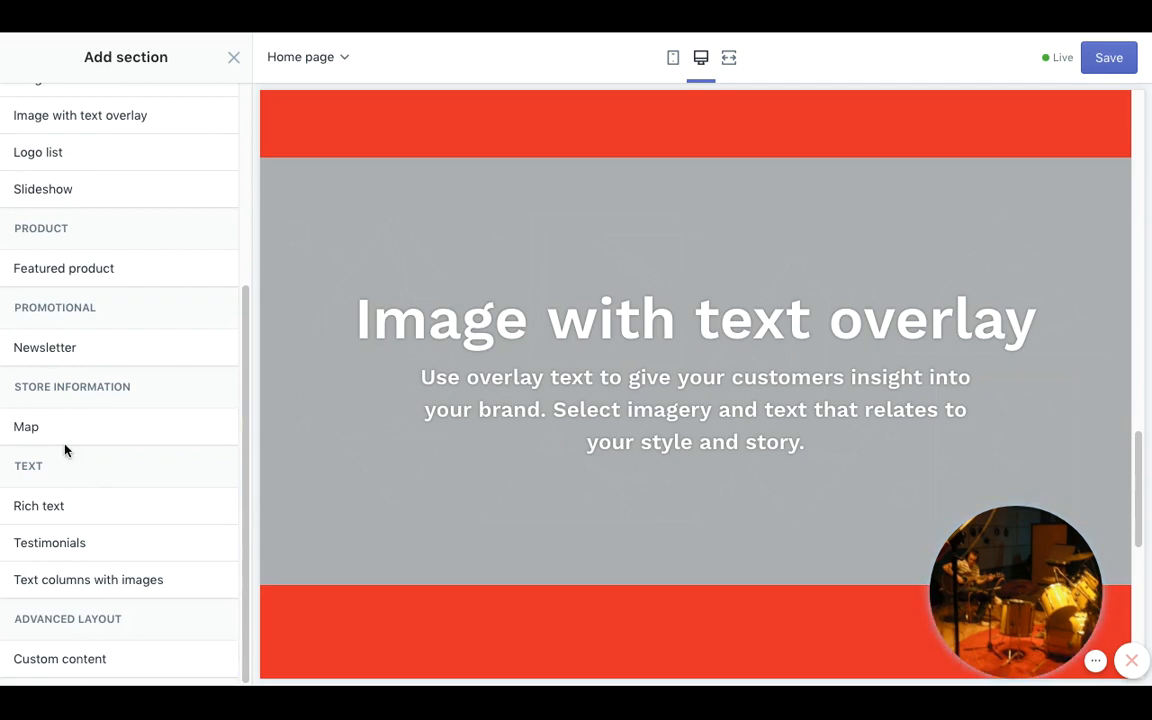
{"action": "scroll", "coordinate": [75, 445], "scroll_direction": "up", "scroll_amount": 5}
{"action": "left_click", "coordinate": [234, 60]}
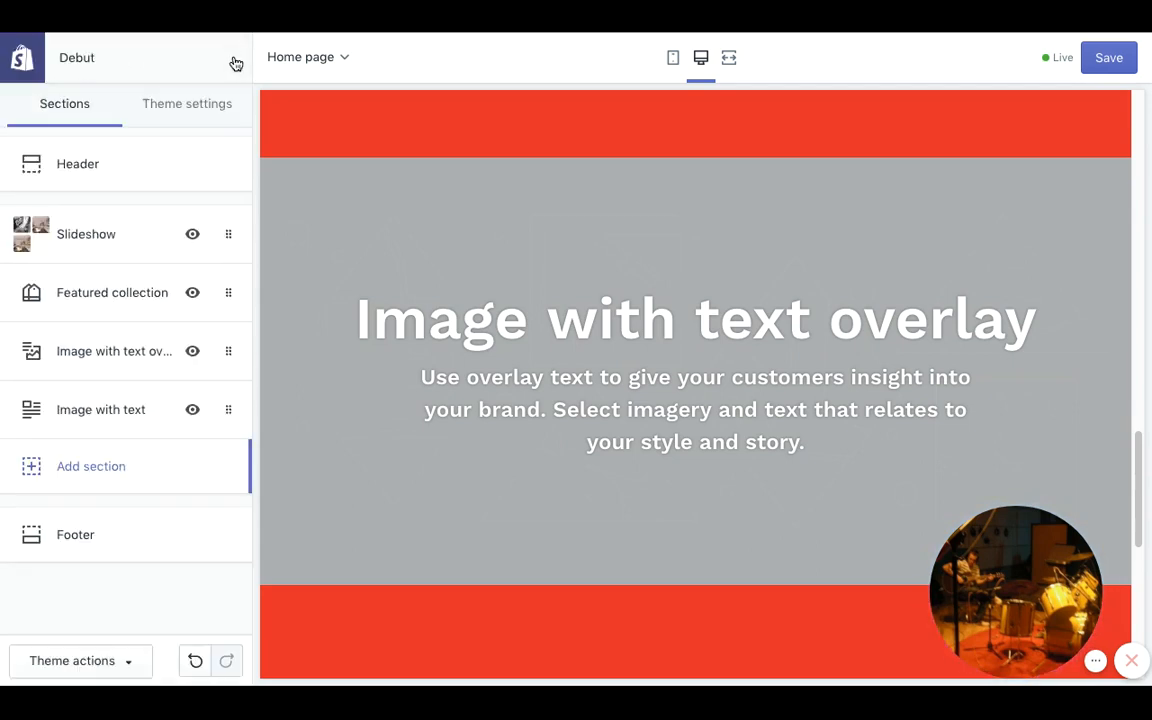
- Review the Footer section's menu and newsletter settings, and return to the section list
{"action": "left_click", "coordinate": [95, 537]}
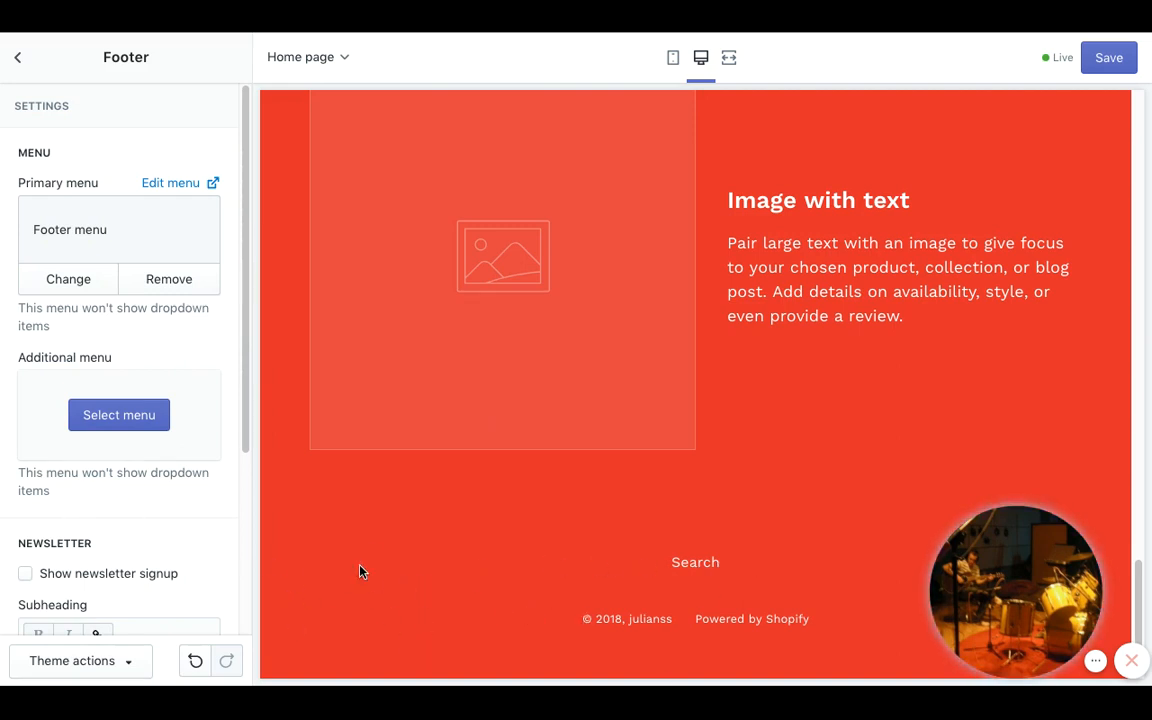
{"action": "scroll", "coordinate": [175, 489], "scroll_direction": "down", "scroll_amount": 3}
{"action": "scroll", "coordinate": [72, 399], "scroll_direction": "up", "scroll_amount": 3}
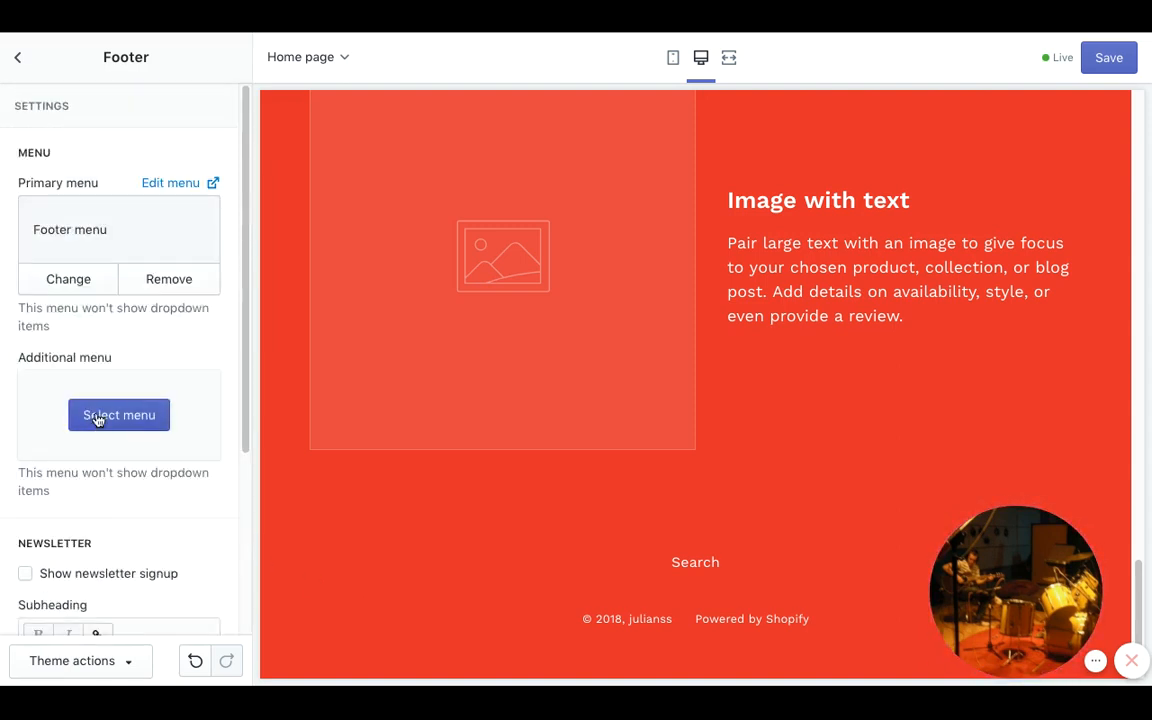
{"action": "left_click", "coordinate": [18, 57]}
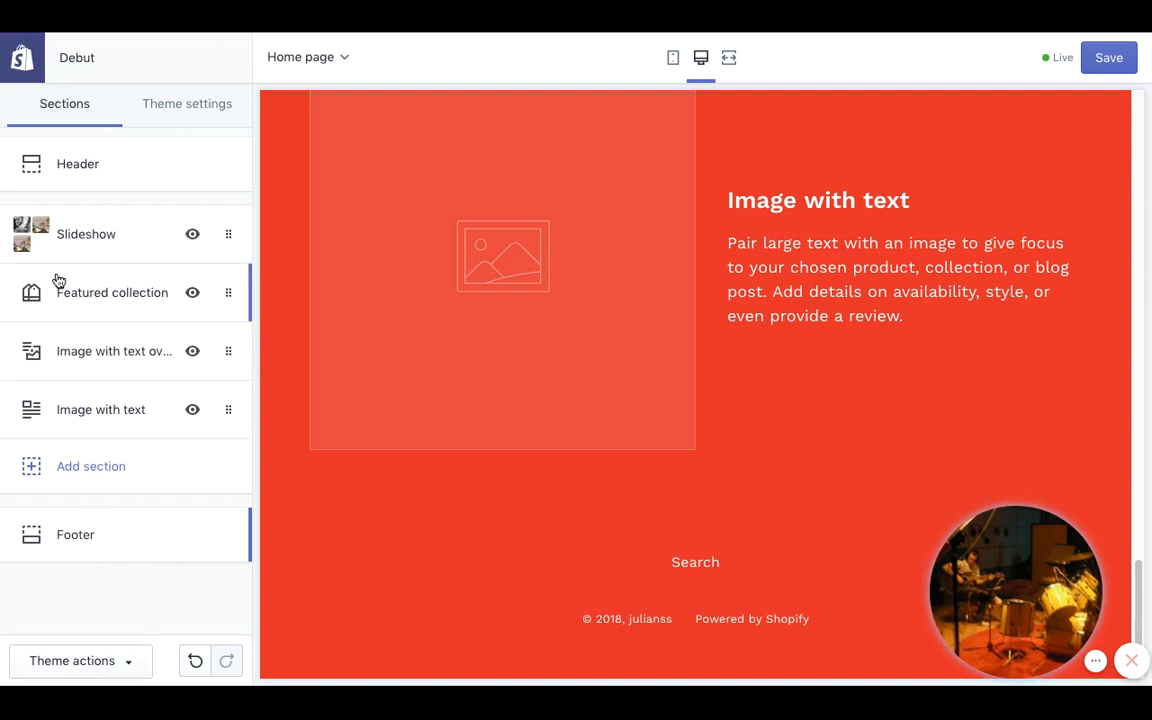
- Look through the available theme actions and the theme settings categories, and return to the home page sections
{"action": "left_click", "coordinate": [133, 662]}
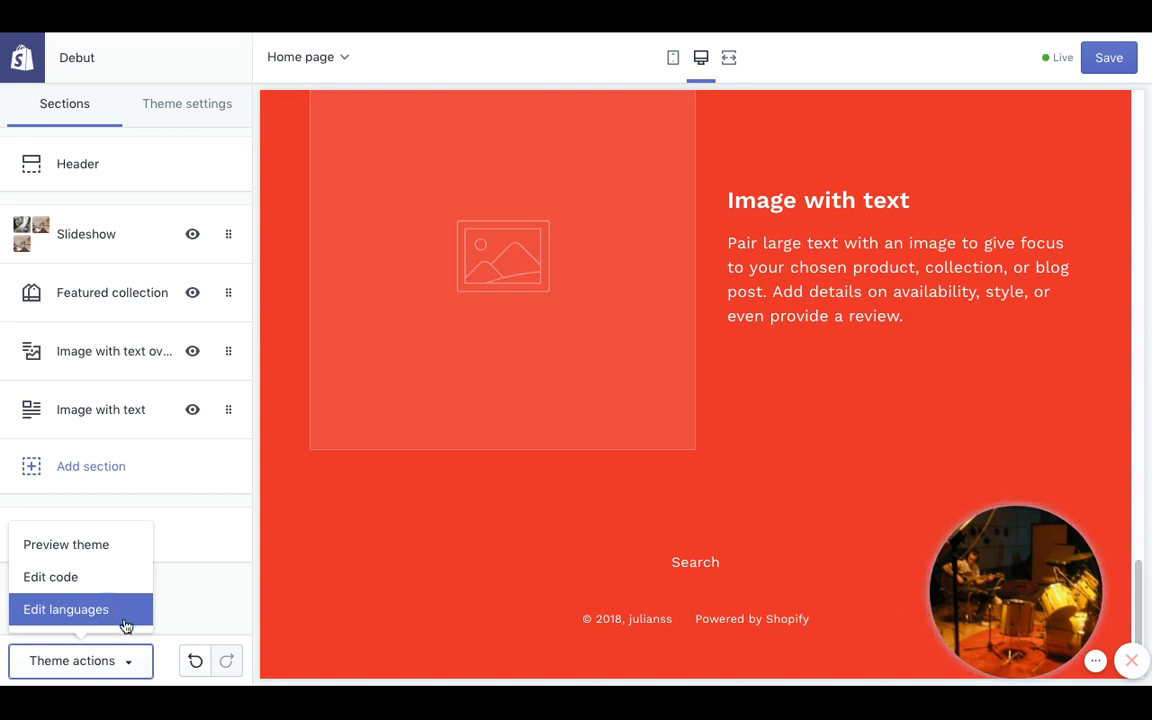
{"action": "left_click", "coordinate": [129, 662]}
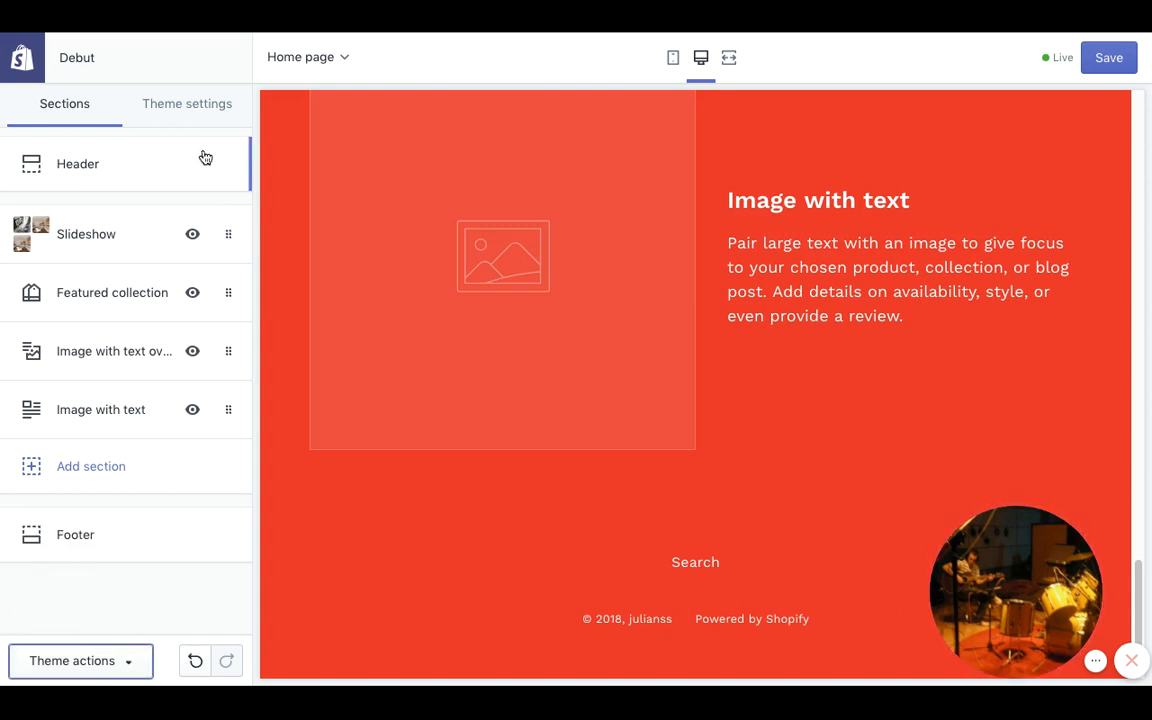
{"action": "left_click", "coordinate": [200, 112]}
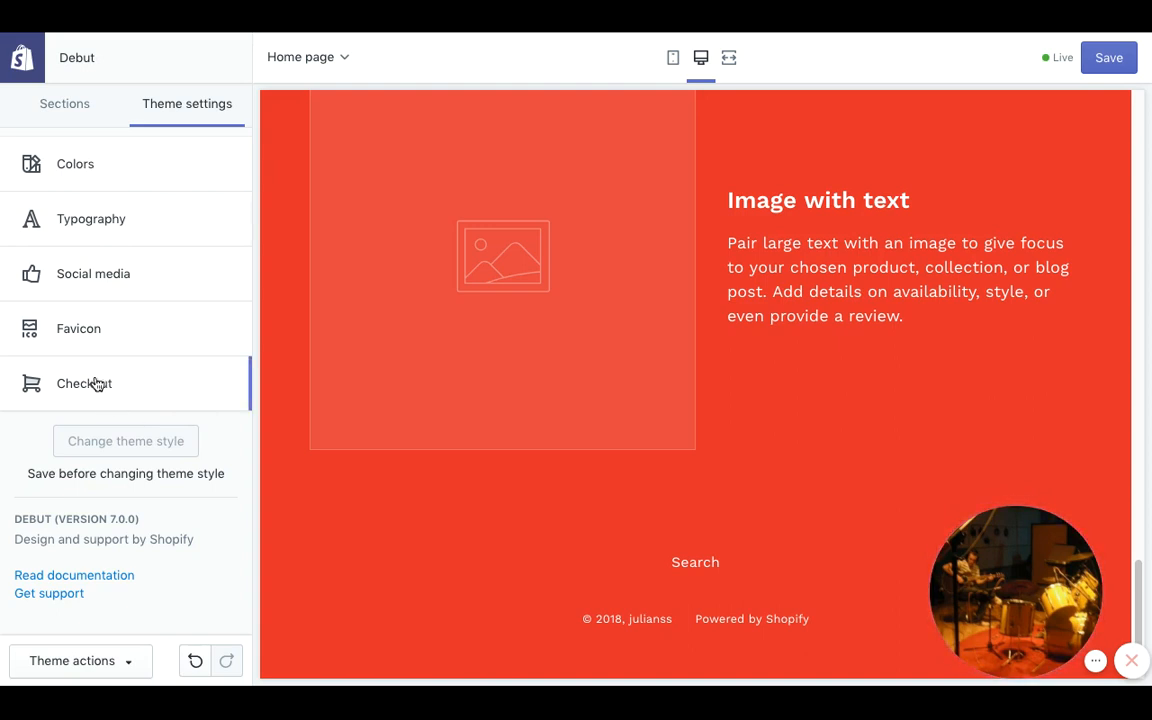
{"action": "left_click", "coordinate": [66, 105]}
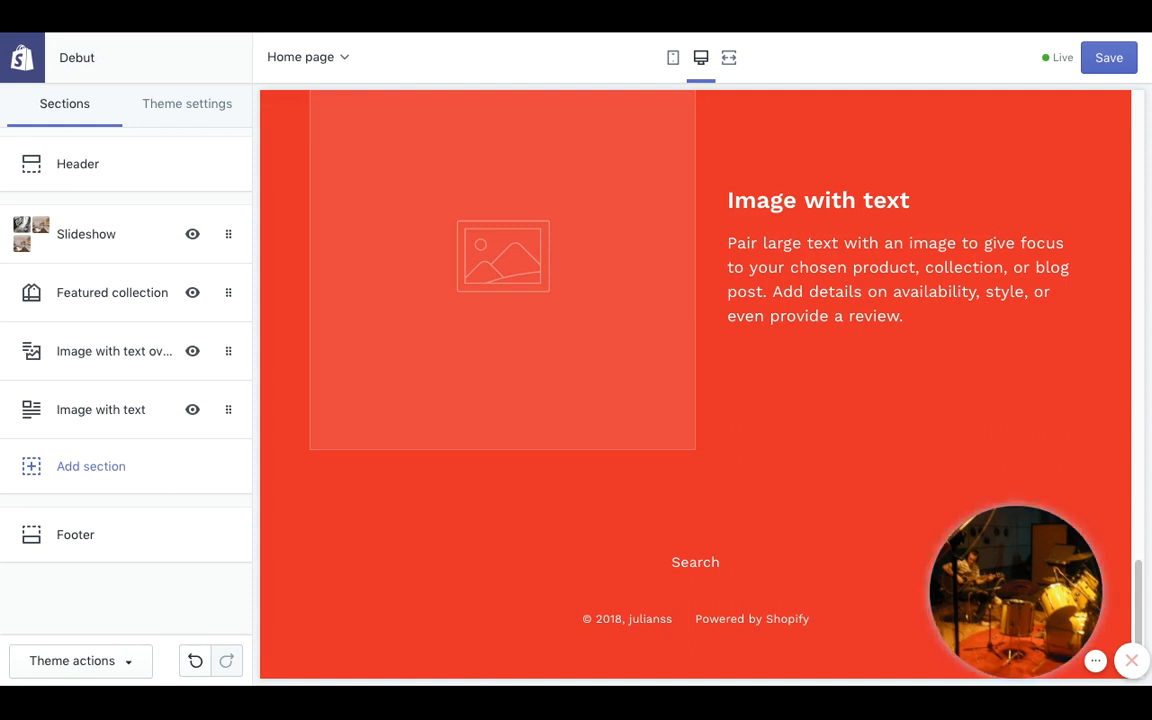
- Switch the theme editor from the home page to the Password page and open its Content section settings
{"action": "scroll", "coordinate": [537, 270], "scroll_direction": "up", "scroll_amount": 15}
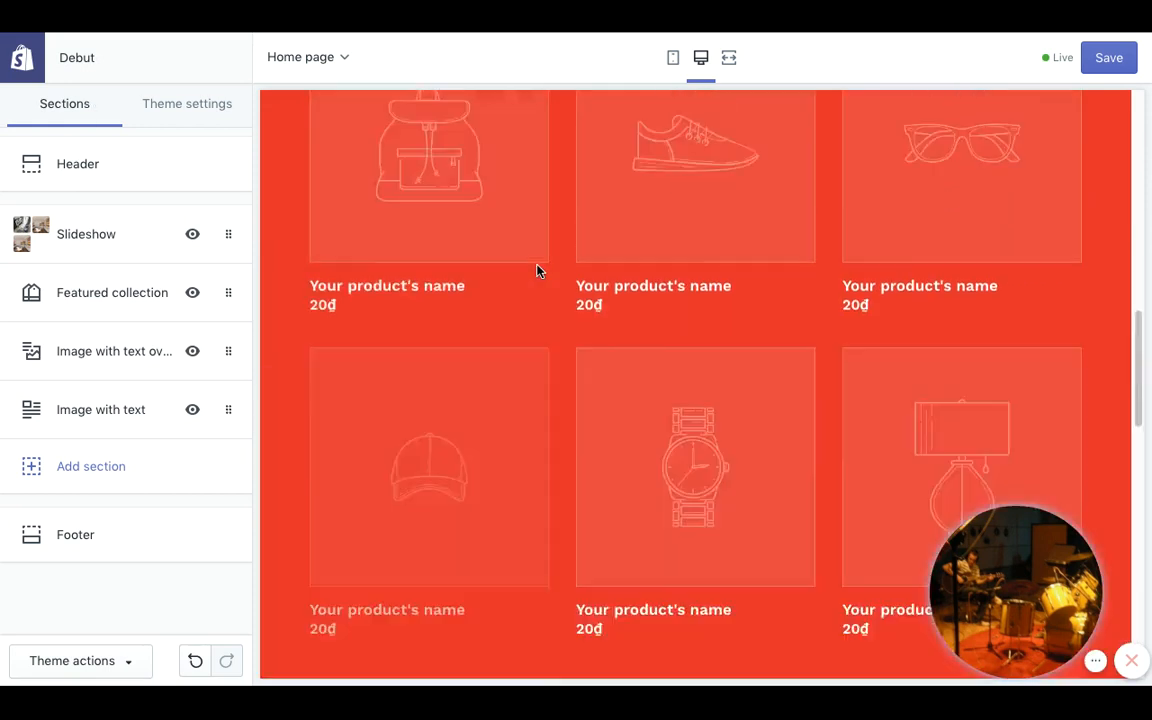
{"action": "scroll", "coordinate": [537, 270], "scroll_direction": "up", "scroll_amount": 3}
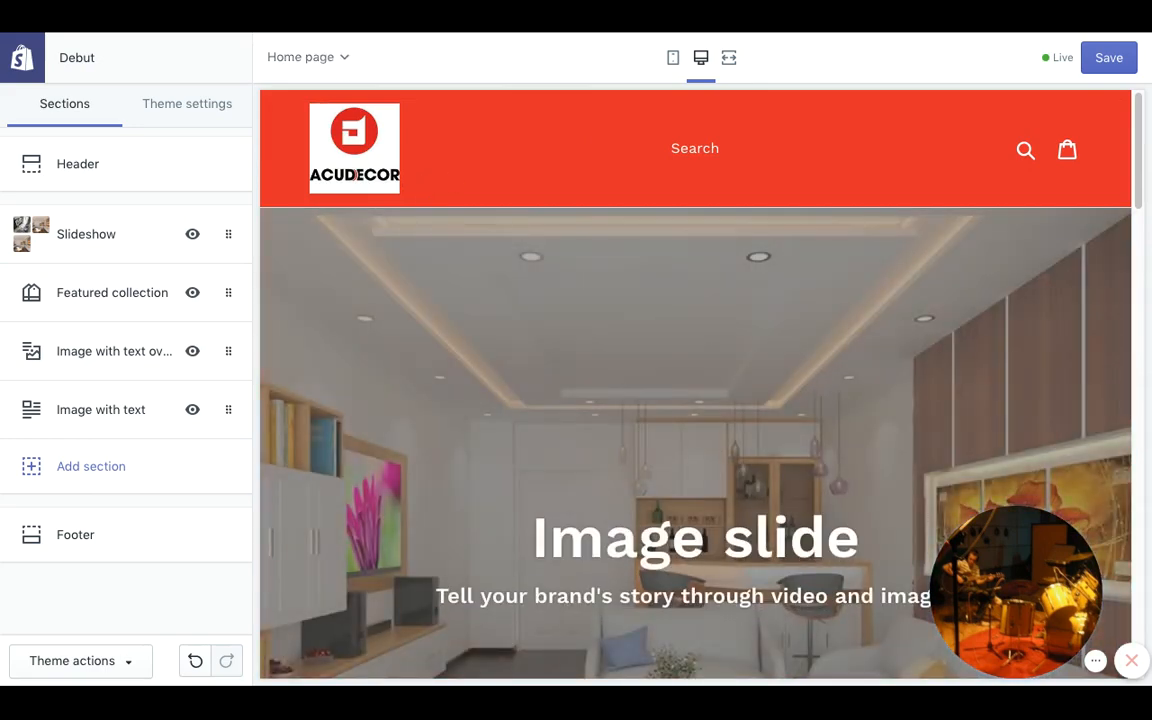
{"action": "left_click", "coordinate": [300, 57]}
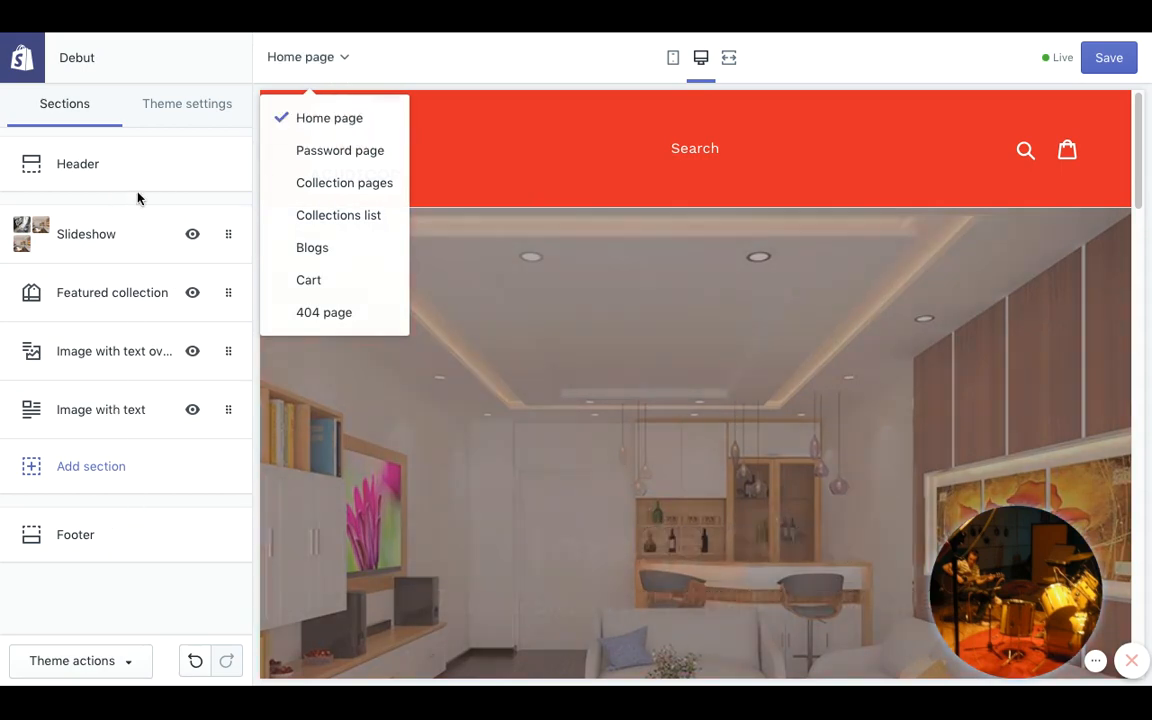
{"action": "left_click", "coordinate": [360, 156]}
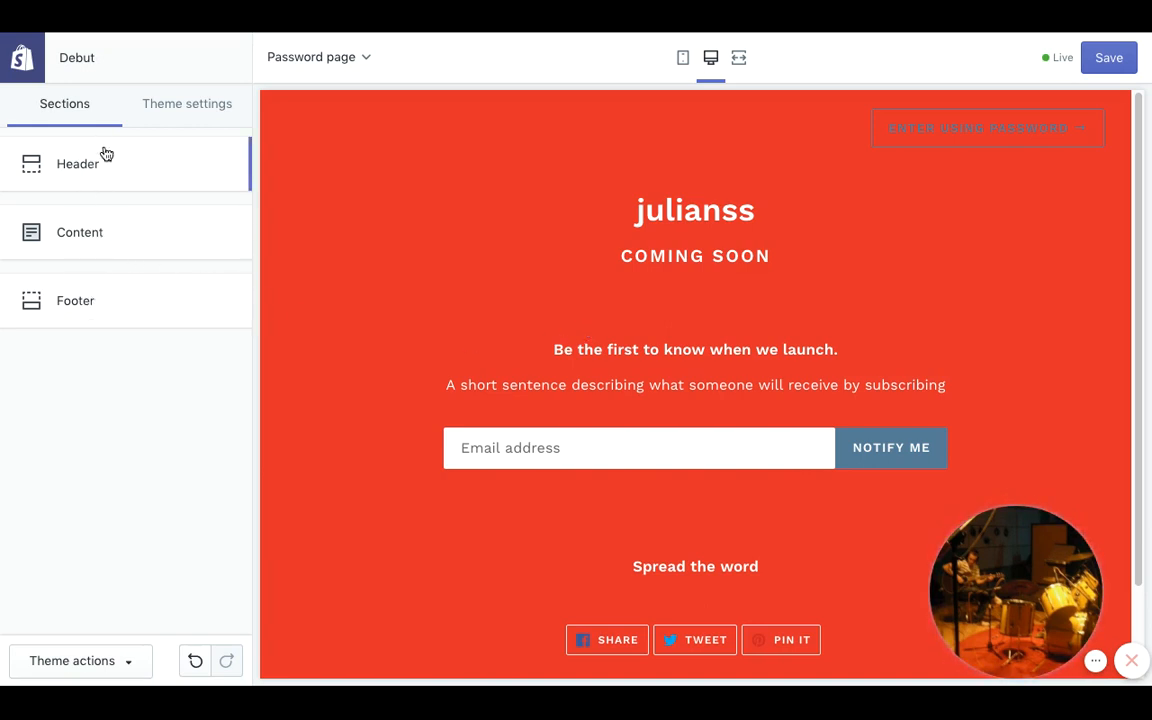
{"action": "left_click", "coordinate": [95, 242]}
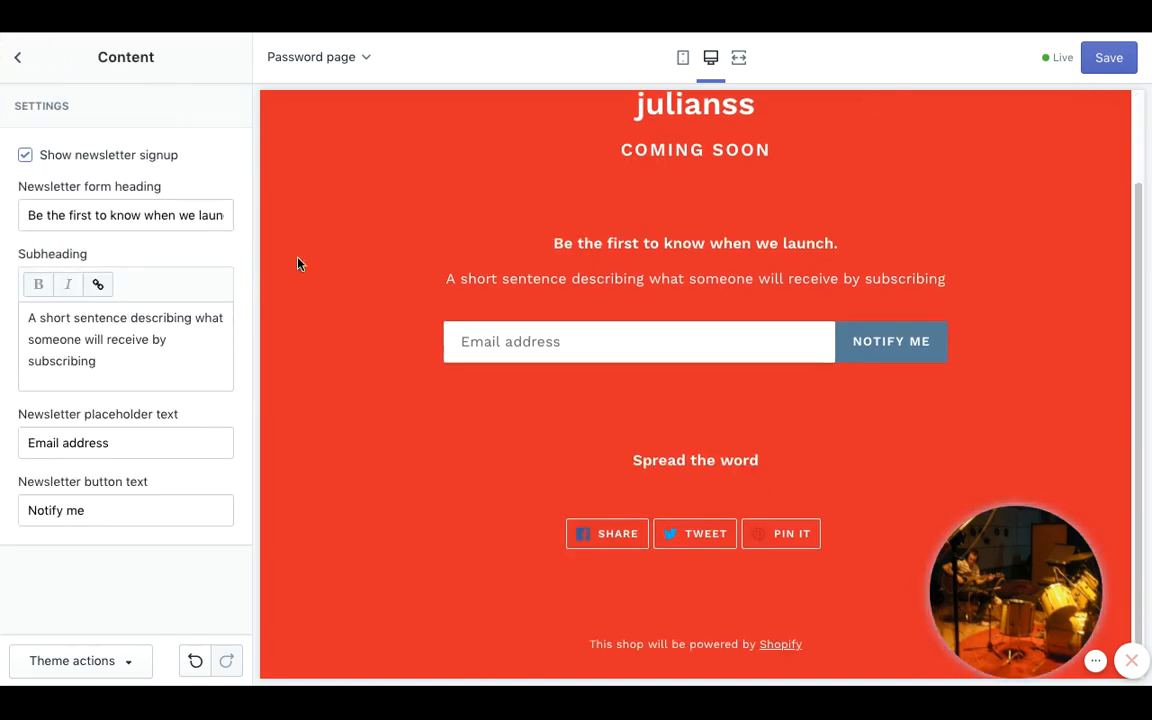
- Switch the theme editor from the Password page to Collection pages and open the Collection pages section's layout and product grid settings
{"action": "left_click", "coordinate": [19, 57]}
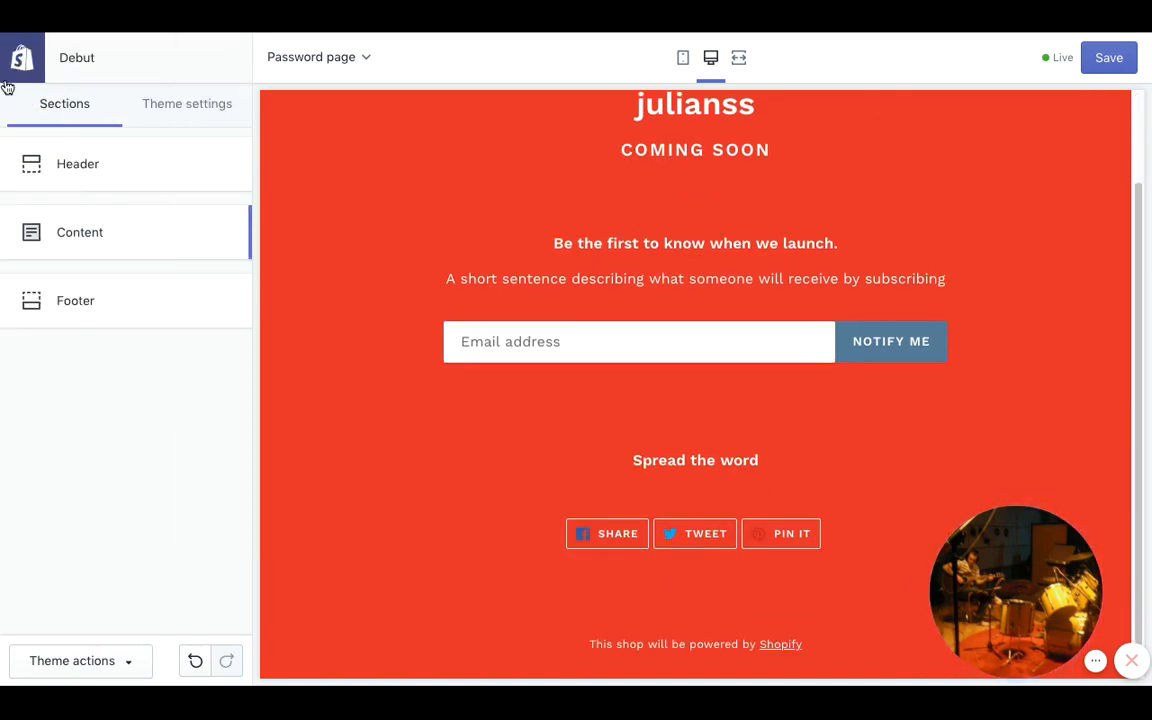
{"action": "left_click", "coordinate": [356, 58]}
{"action": "left_click", "coordinate": [329, 186]}
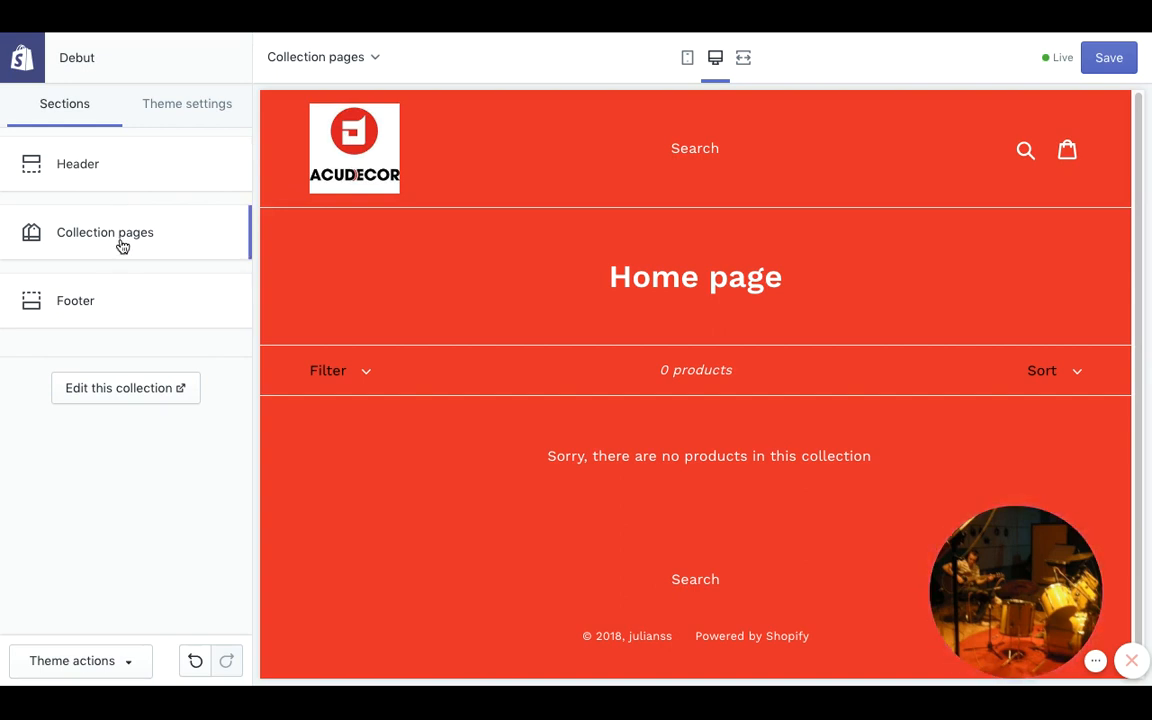
{"action": "left_click", "coordinate": [111, 239]}
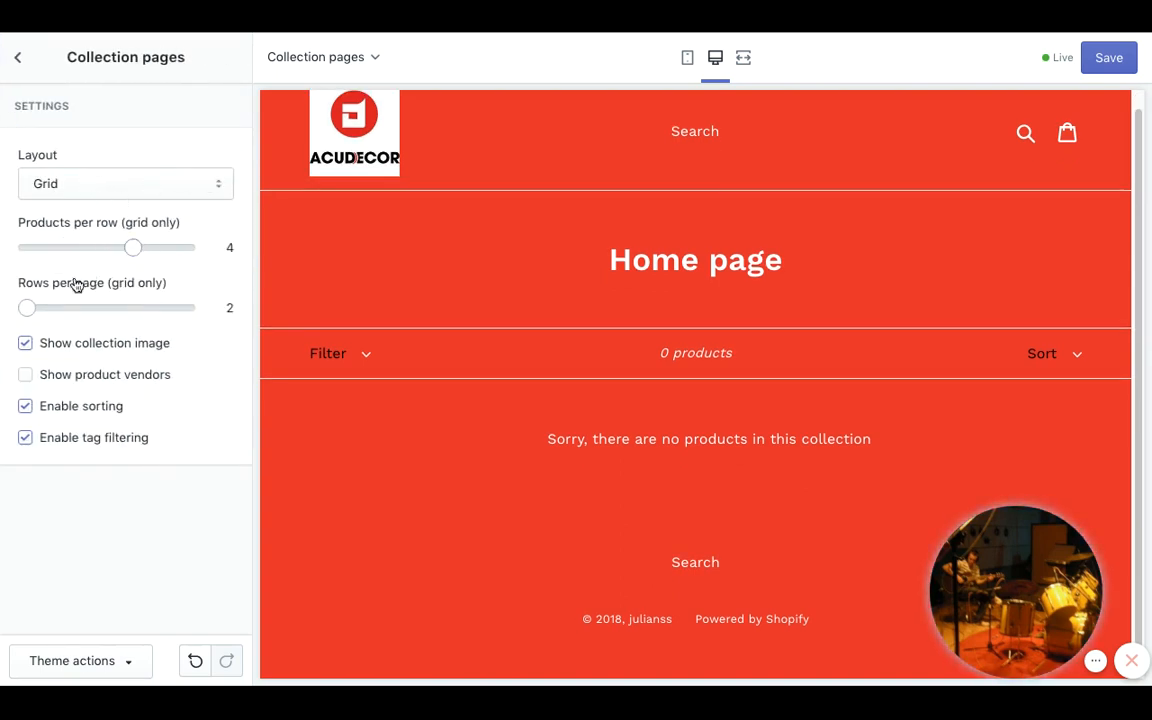
- Leave the Collection pages section settings and switch the theme editor back to the Home page
{"action": "left_click", "coordinate": [17, 57]}
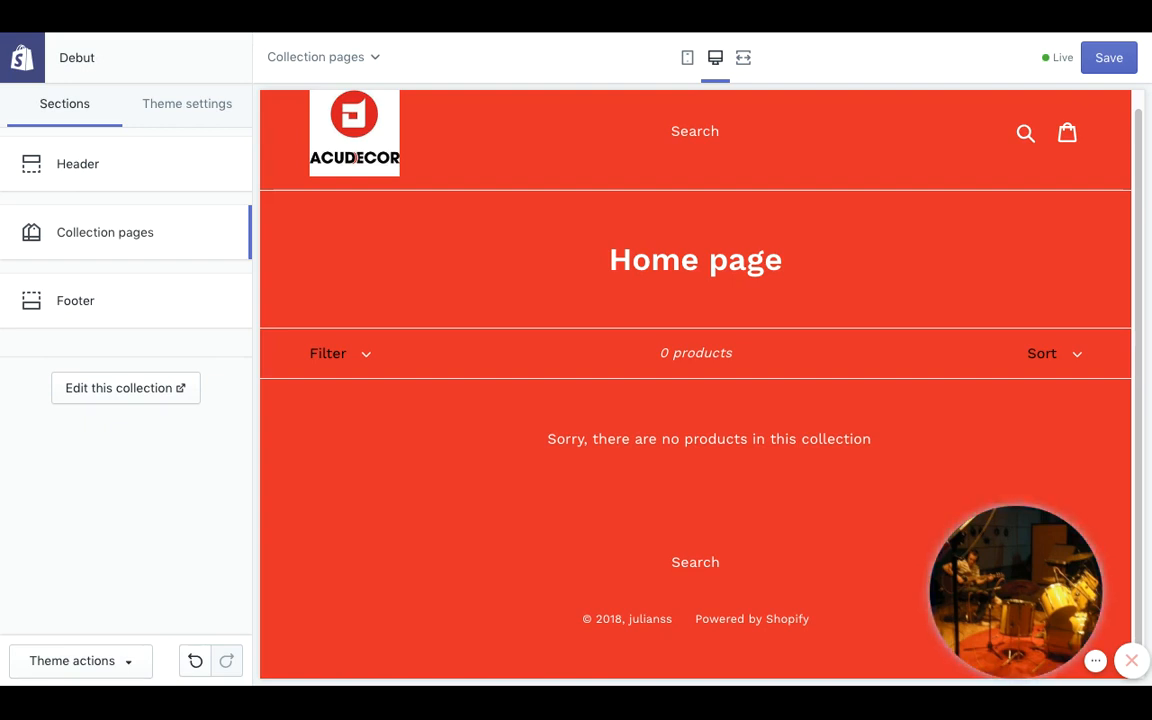
{"action": "left_click", "coordinate": [323, 57]}
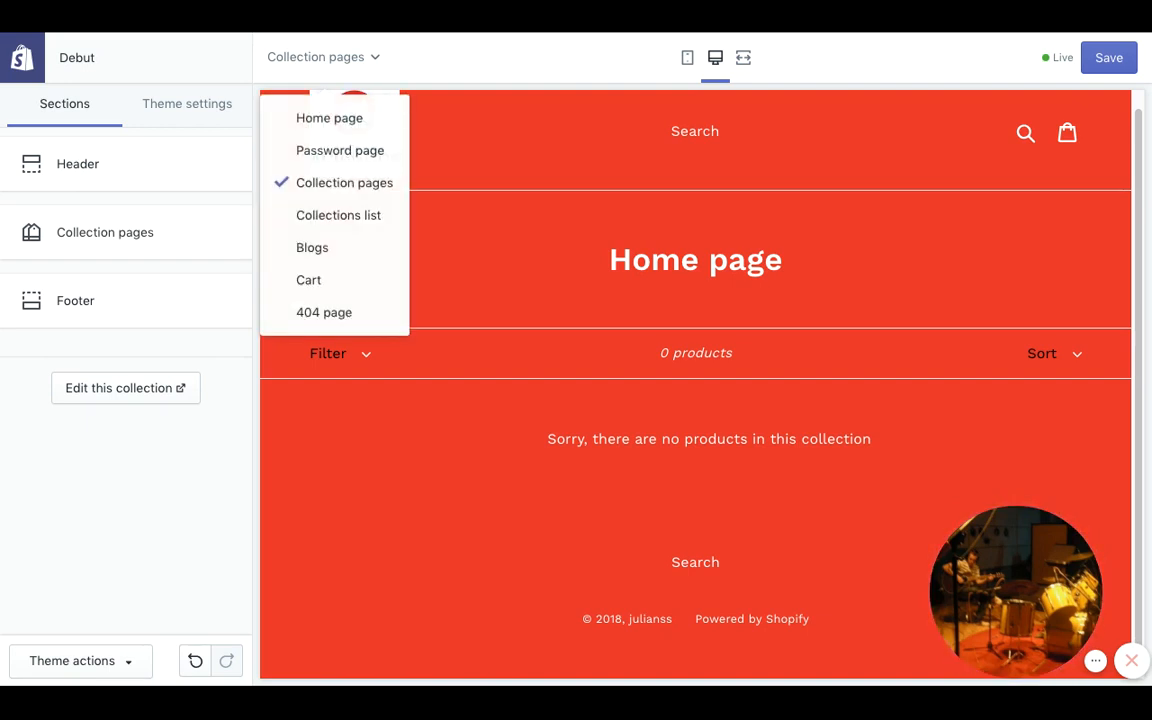
{"action": "left_click", "coordinate": [358, 125]}
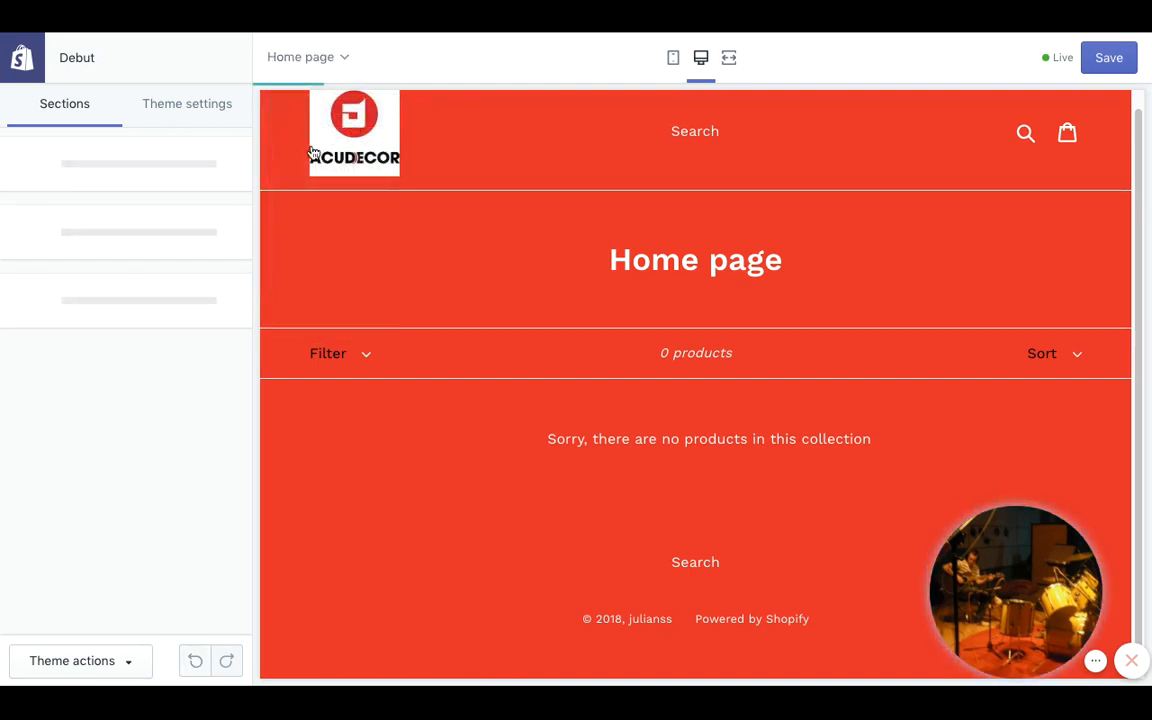